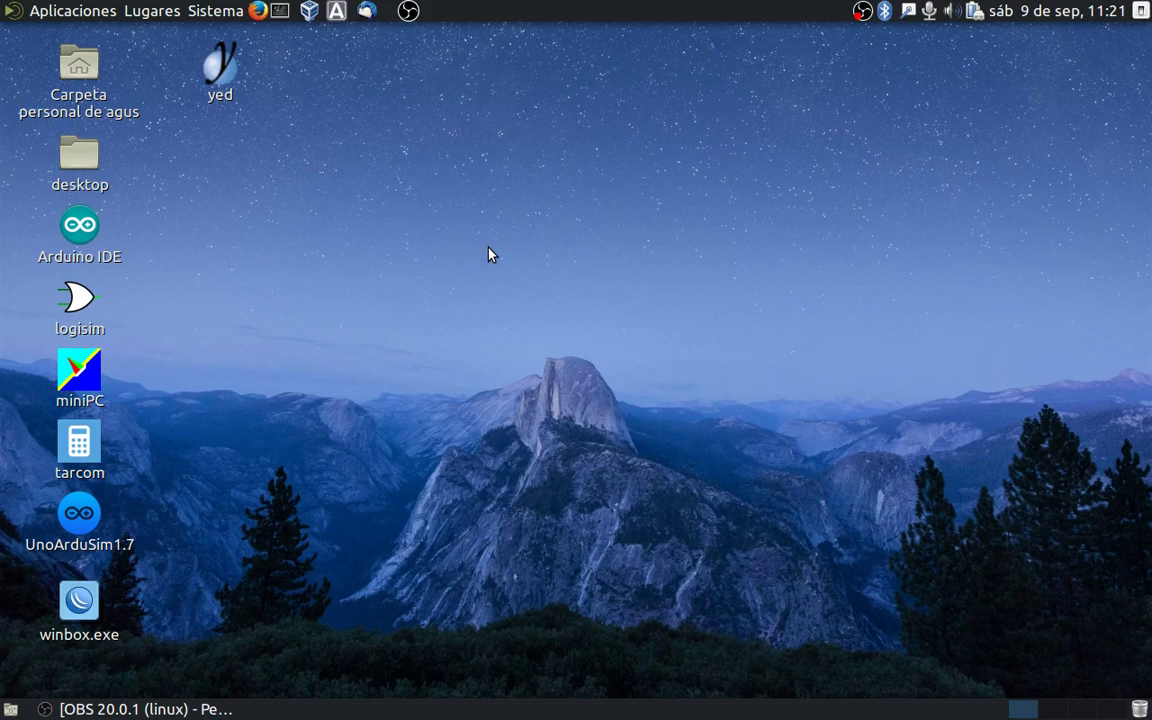
Search Google for 'gimp' in Firefox and open the official GIMP site result.
{"action": "left_click", "coordinate": [258, 10]}
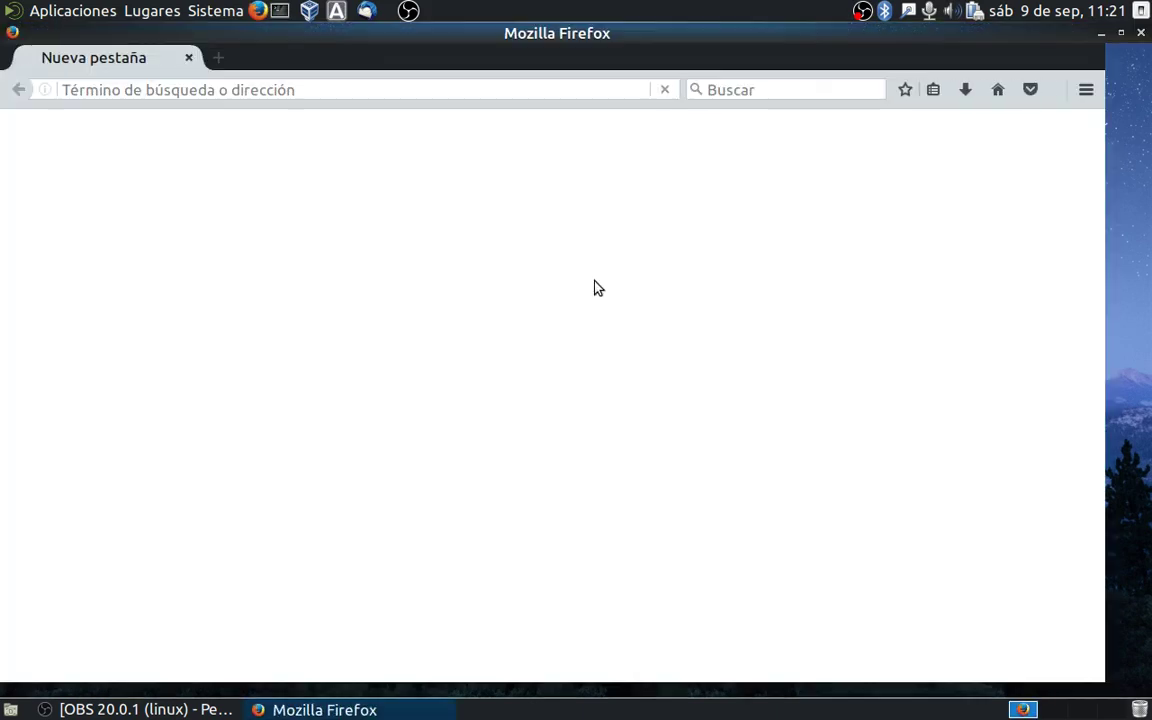
{"action": "left_click", "coordinate": [785, 88]}
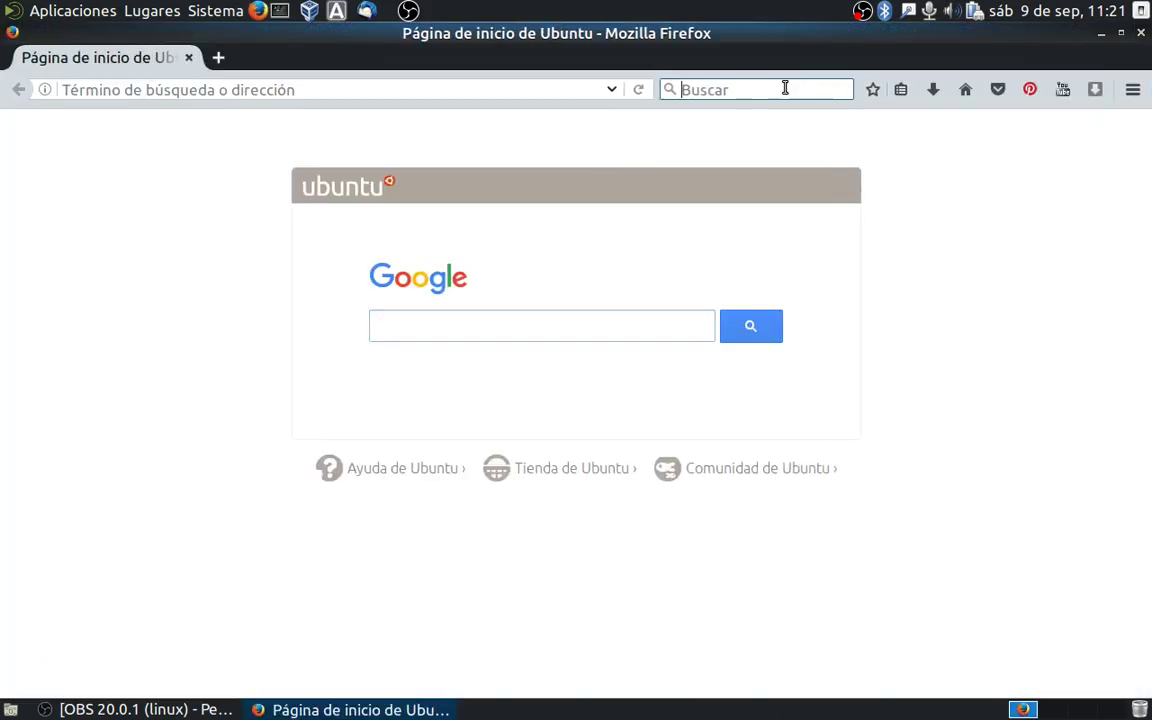
{"action": "type", "text": "gimp"}
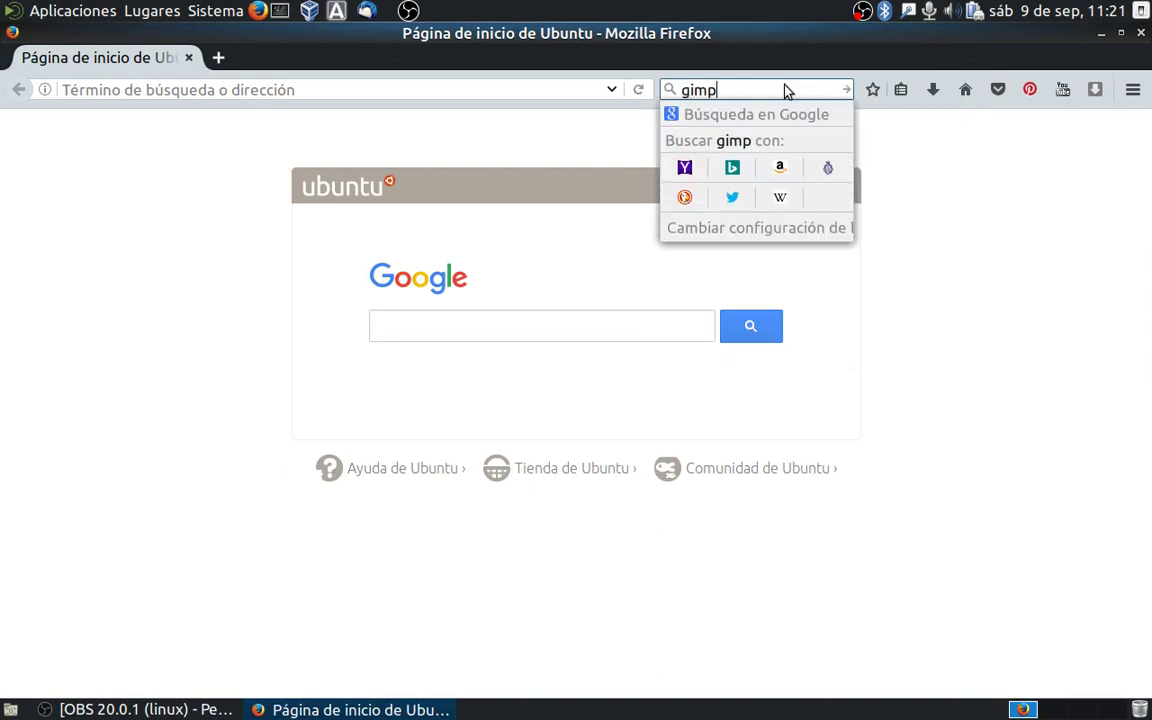
{"action": "key", "text": "Return"}
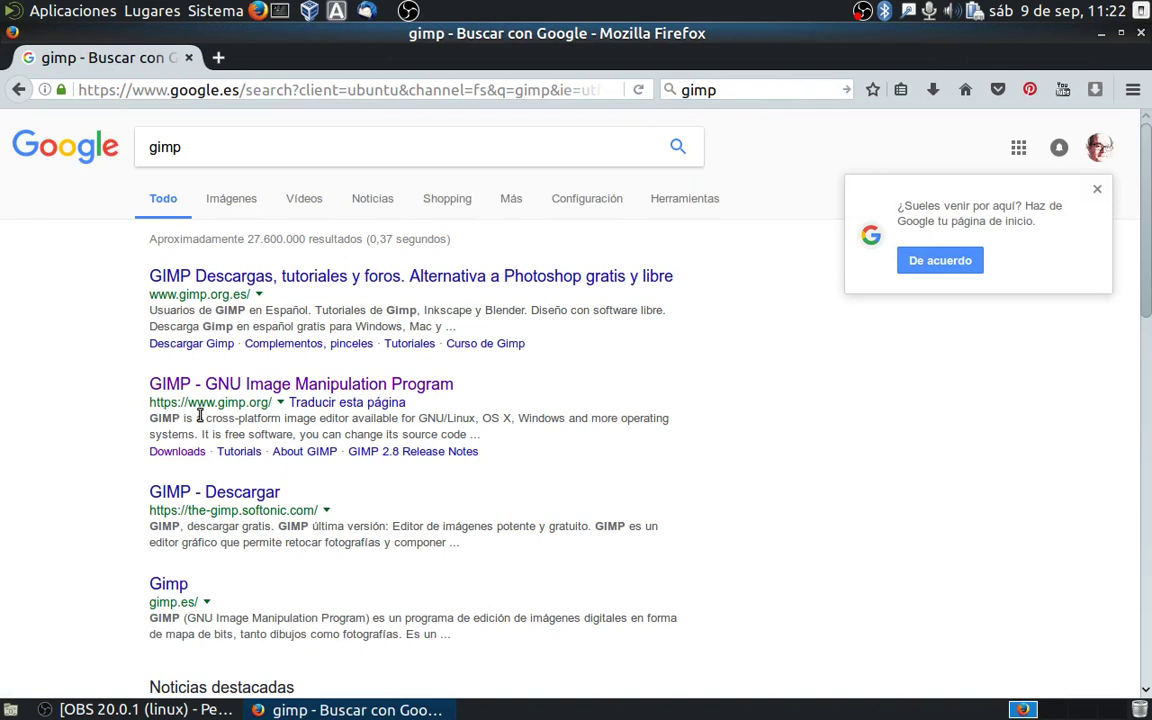
{"action": "left_click", "coordinate": [263, 388]}
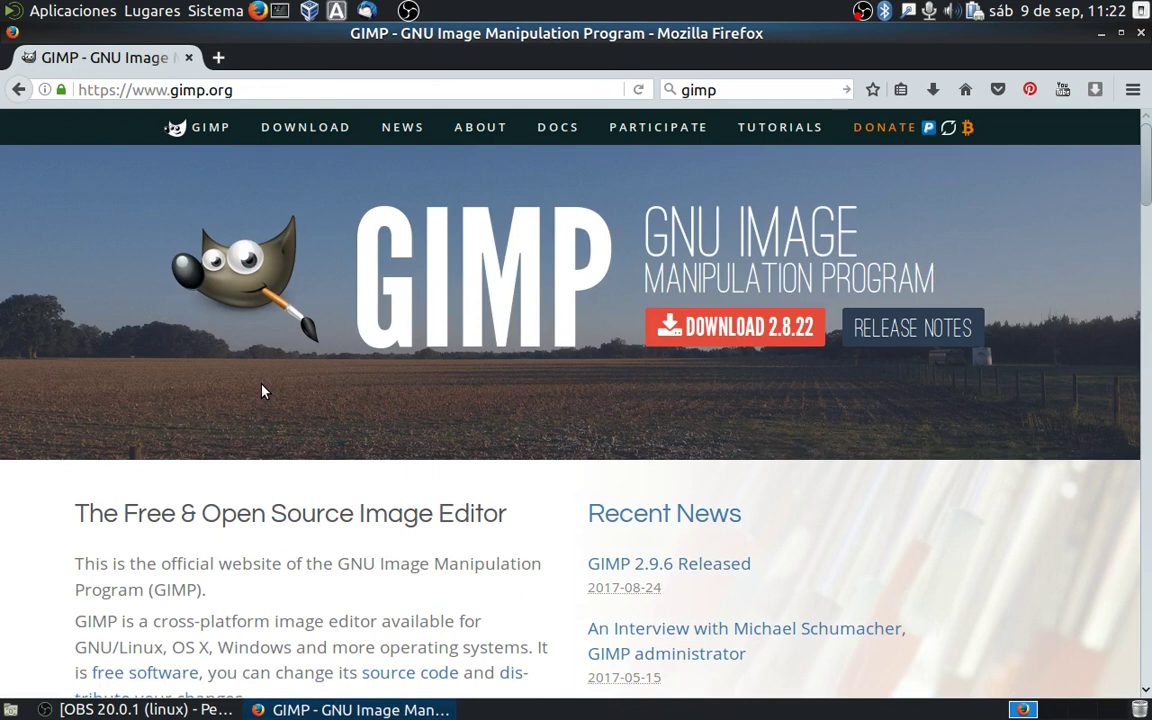
Scroll down and back up through the gimp.org home page.
{"action": "scroll", "coordinate": [261, 391], "scroll_direction": "down", "scroll_amount": 3}
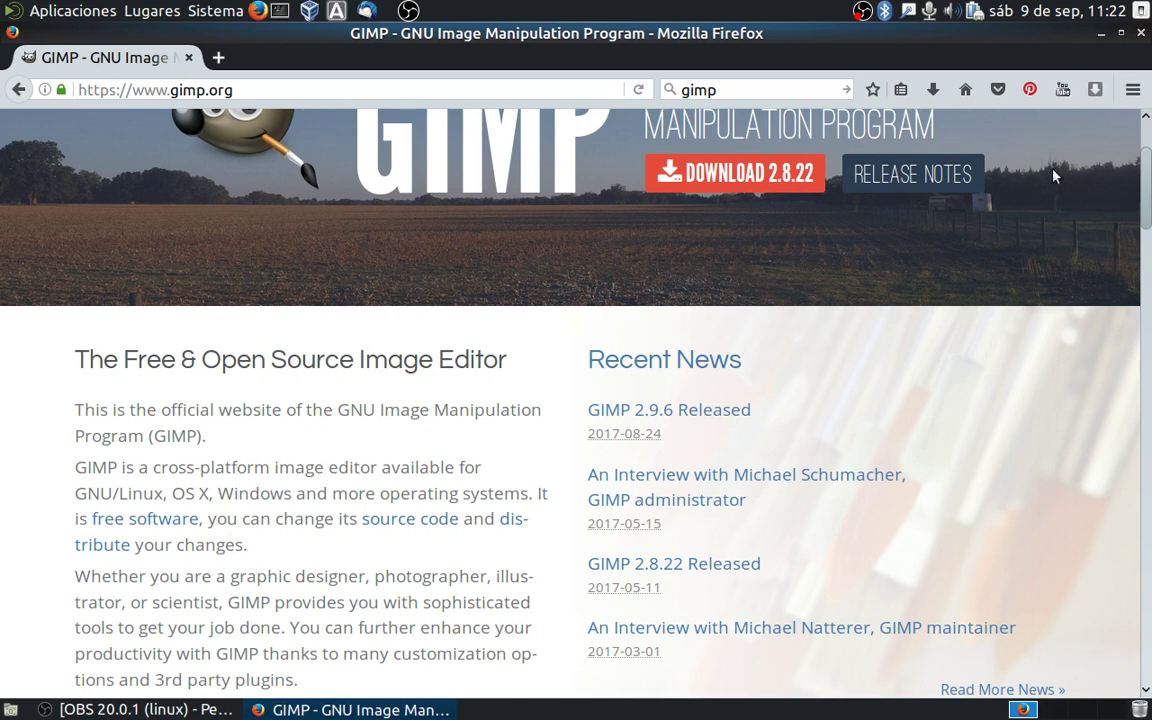
{"action": "scroll", "coordinate": [808, 302], "scroll_direction": "up", "scroll_amount": 3}
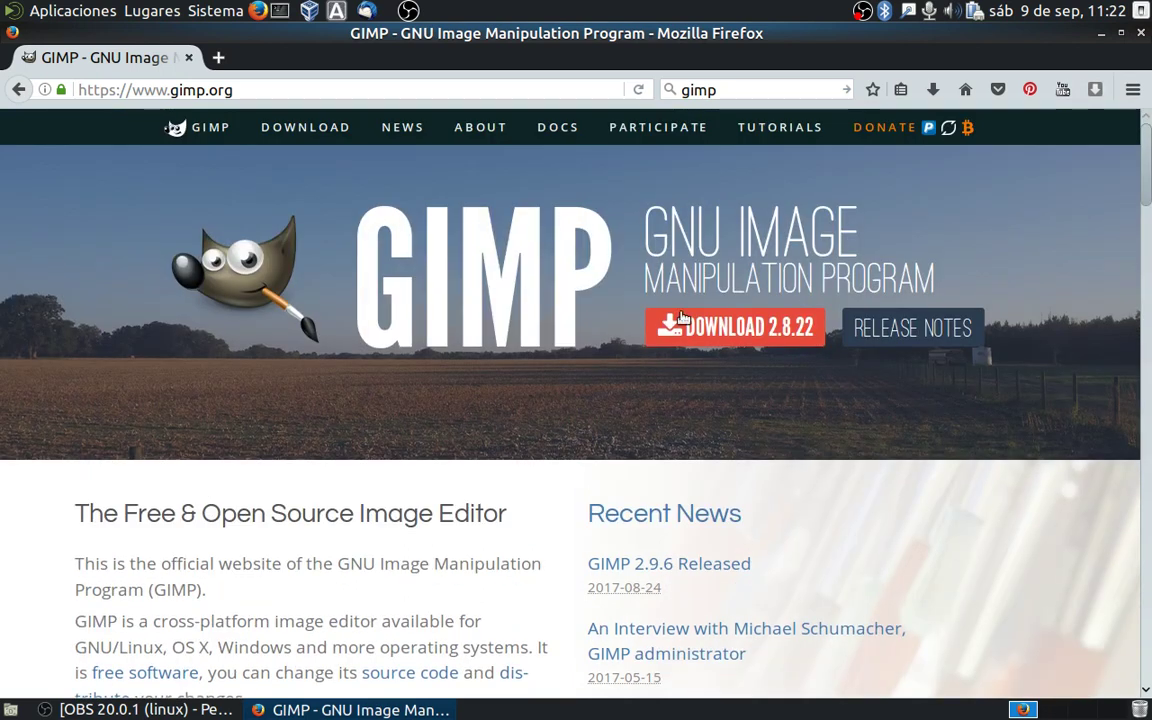
Browse the GIMP downloads page and its Microsoft Windows downloads, then close Firefox.
{"action": "left_click", "coordinate": [307, 129]}
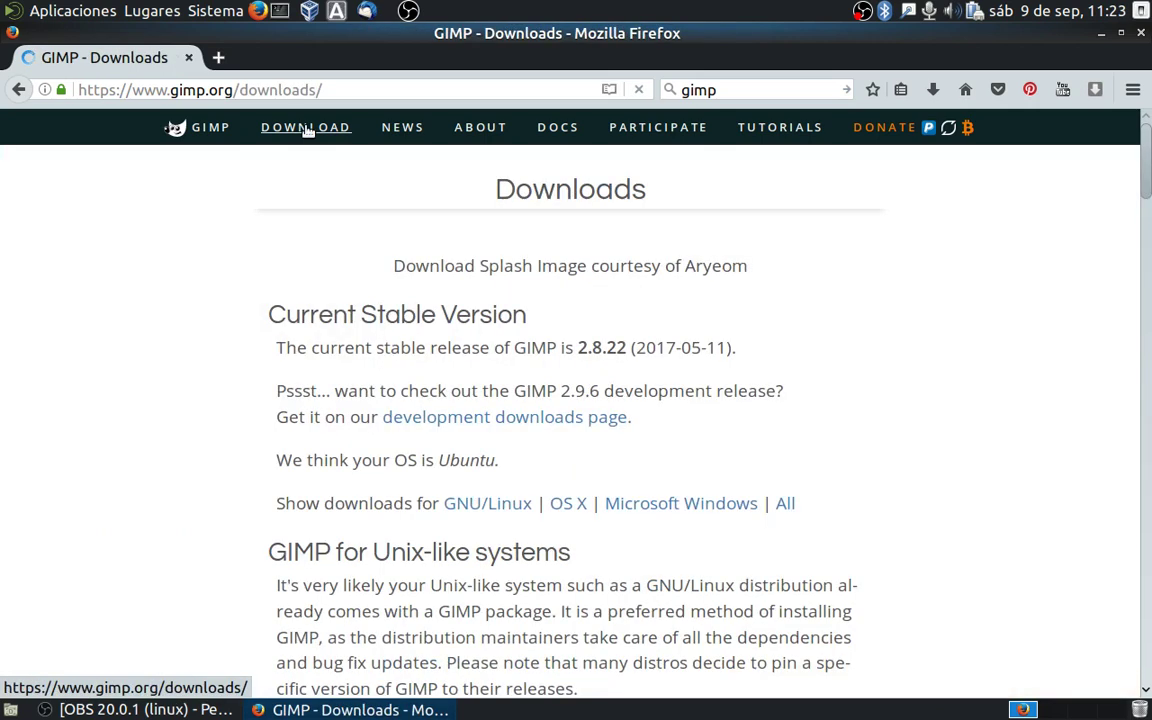
{"action": "scroll", "coordinate": [405, 420], "scroll_direction": "down", "scroll_amount": 2}
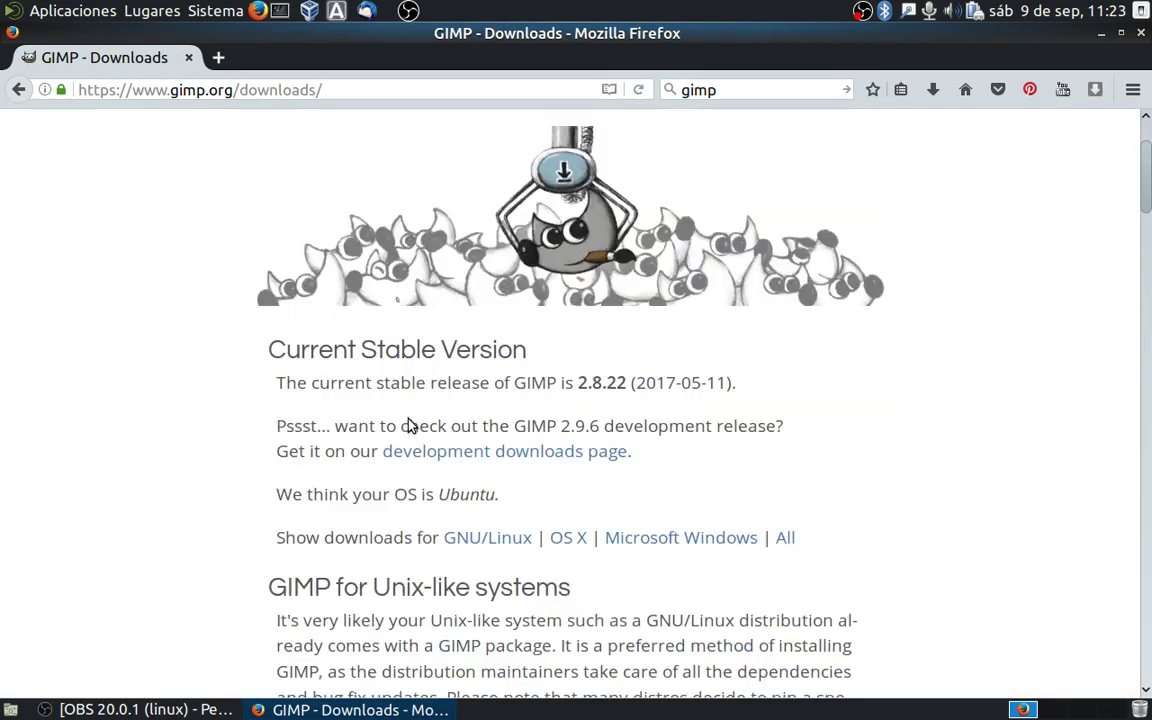
{"action": "scroll", "coordinate": [408, 425], "scroll_direction": "down", "scroll_amount": 1}
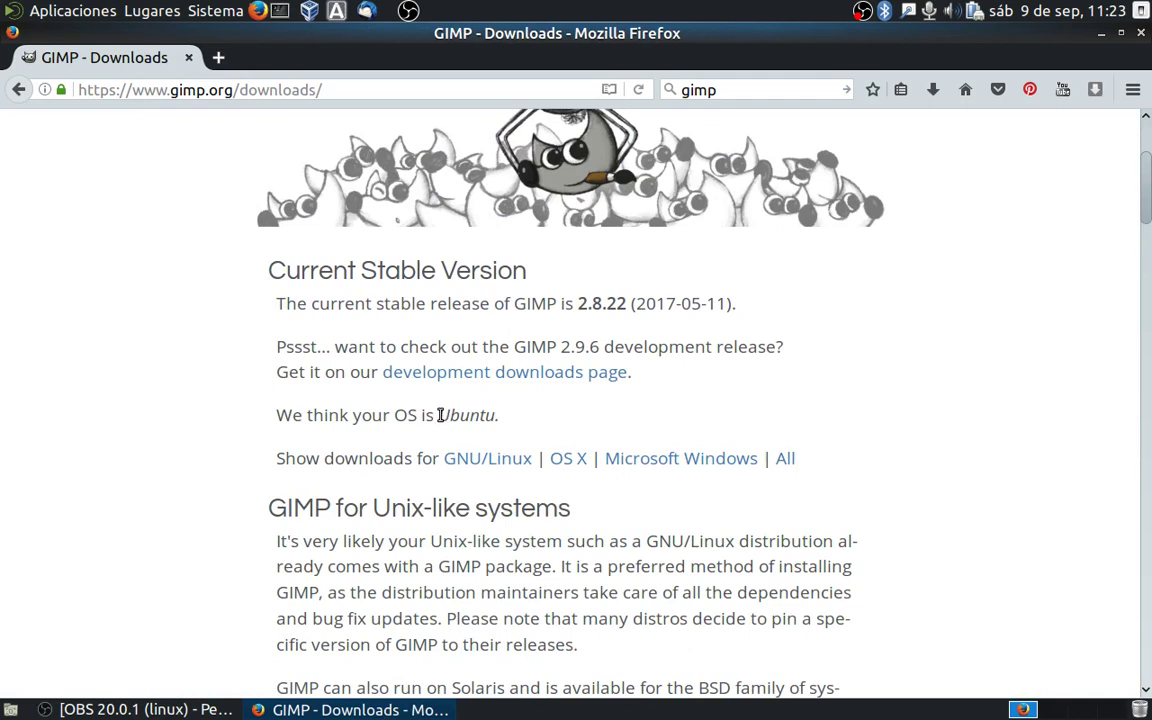
{"action": "left_click_drag", "start_coordinate": [440, 415], "coordinate": [493, 414]}
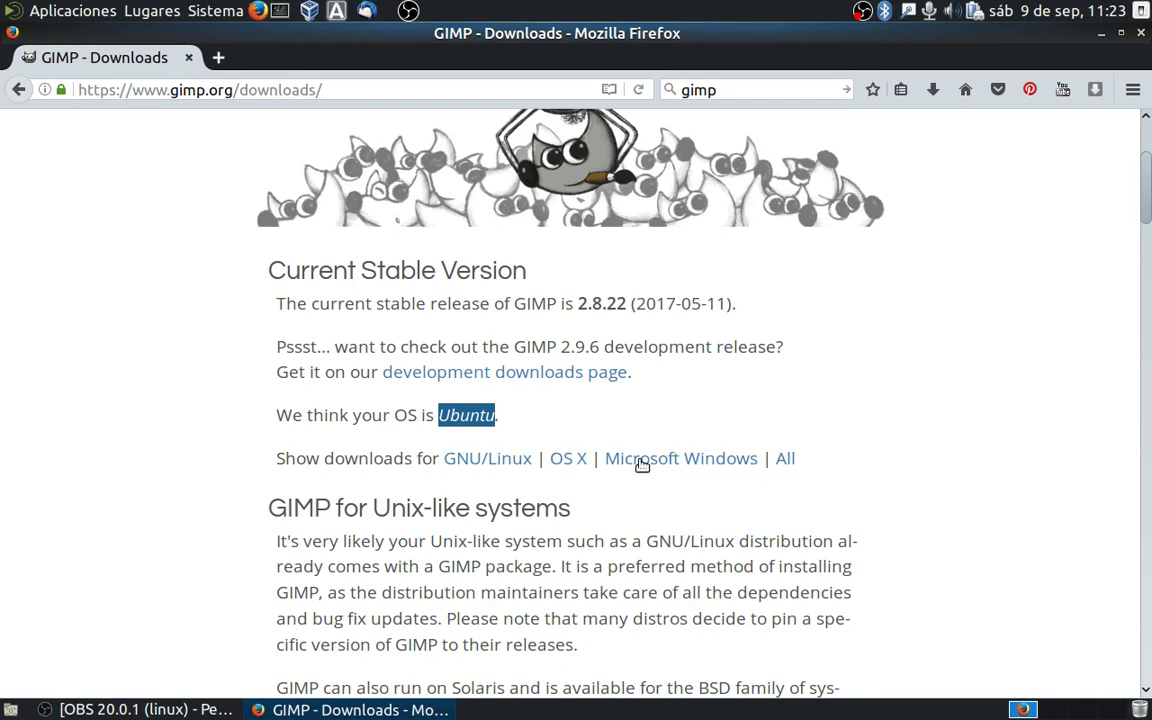
{"action": "left_click", "coordinate": [642, 460]}
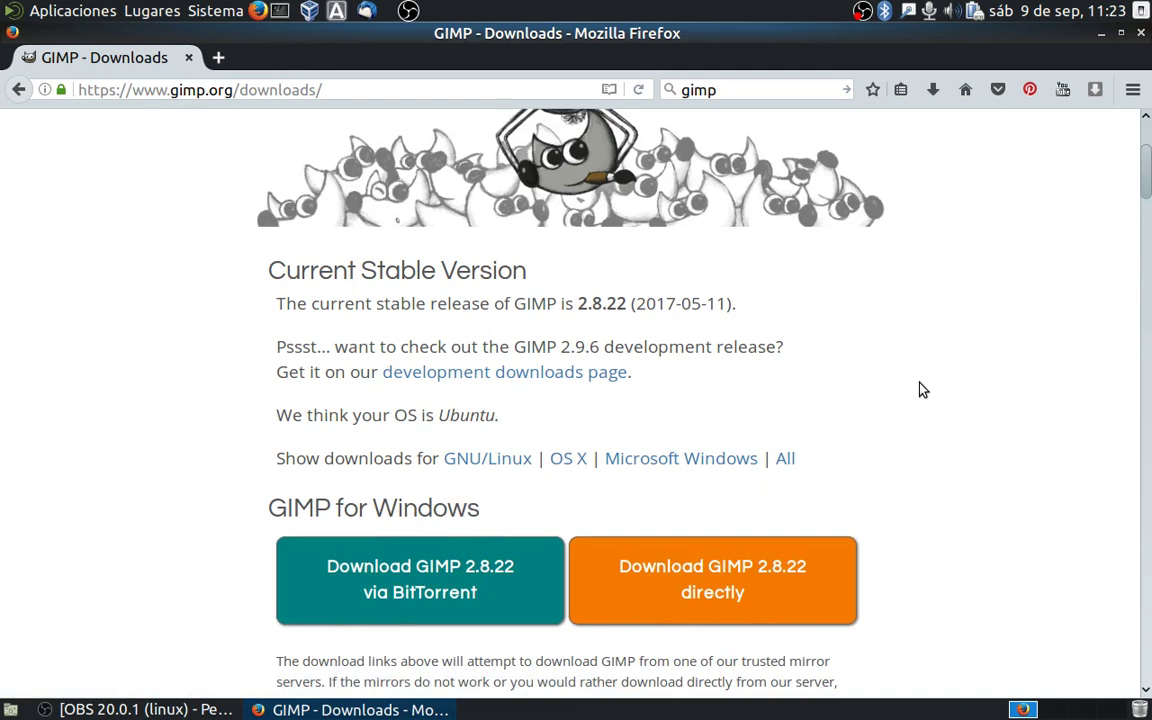
{"action": "left_click", "coordinate": [1141, 33]}
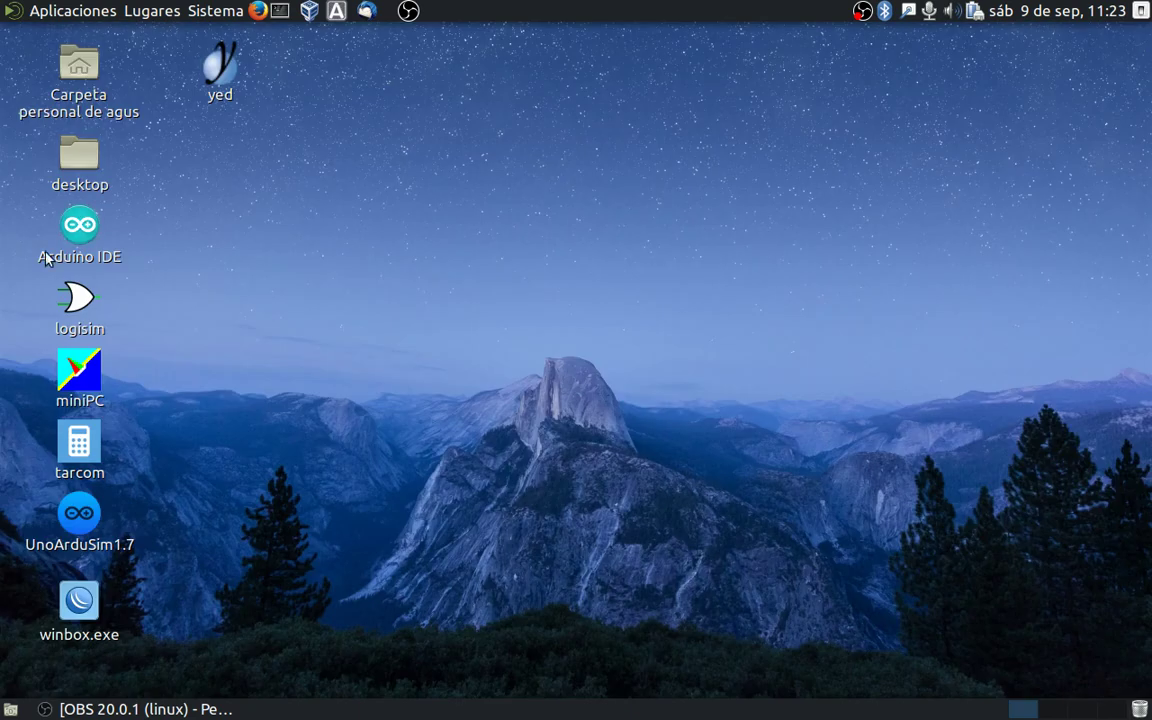
Launch GIMP from Aplicaciones > Gráficos and shift its window slightly left.
{"action": "left_click", "coordinate": [63, 12]}
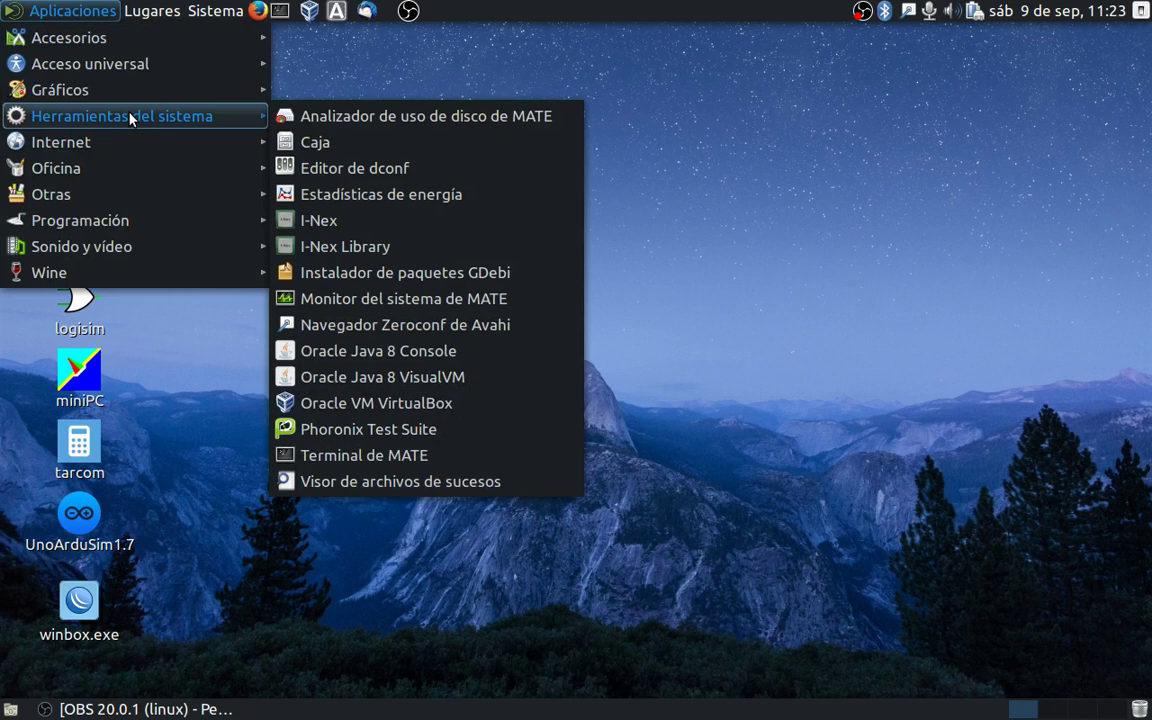
{"action": "mouse_move", "coordinate": [60, 90]}
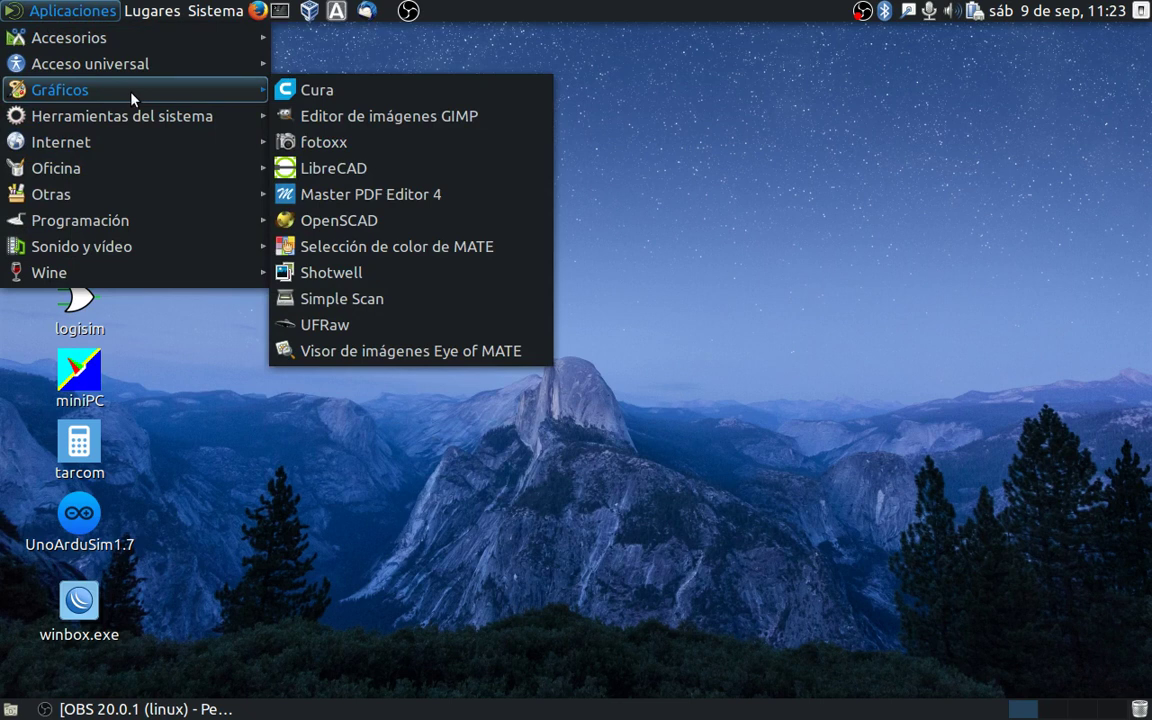
{"action": "left_click", "coordinate": [355, 119]}
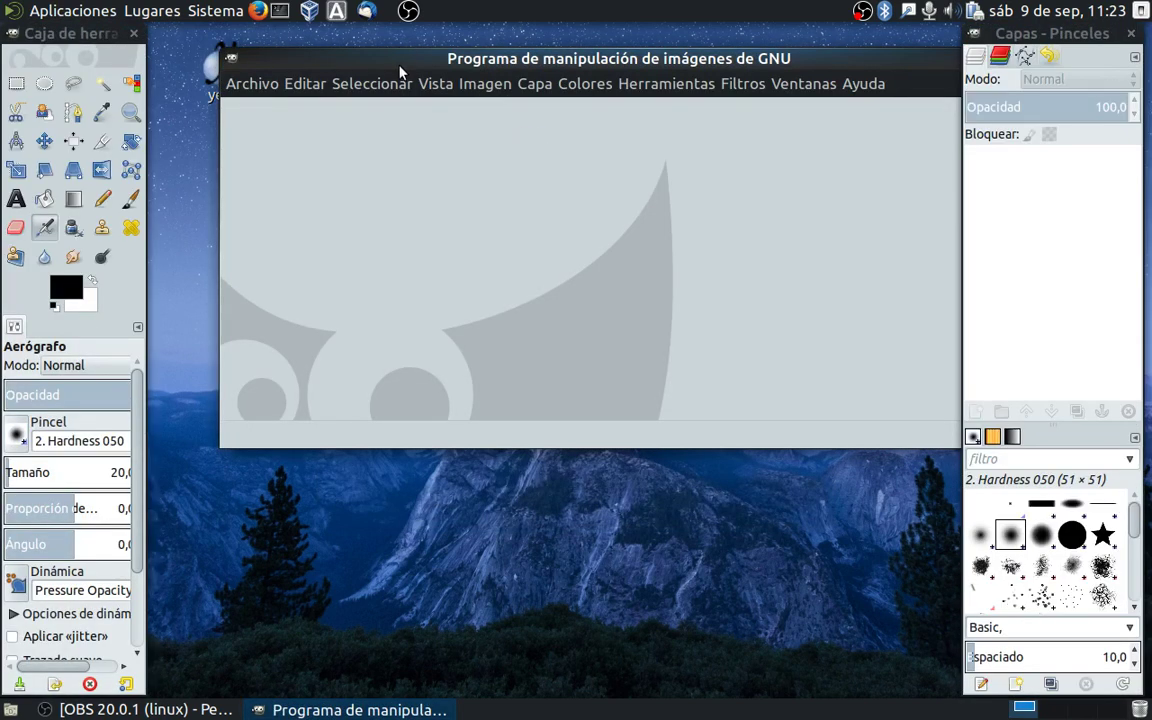
{"action": "left_click_drag", "start_coordinate": [399, 67], "coordinate": [328, 63]}
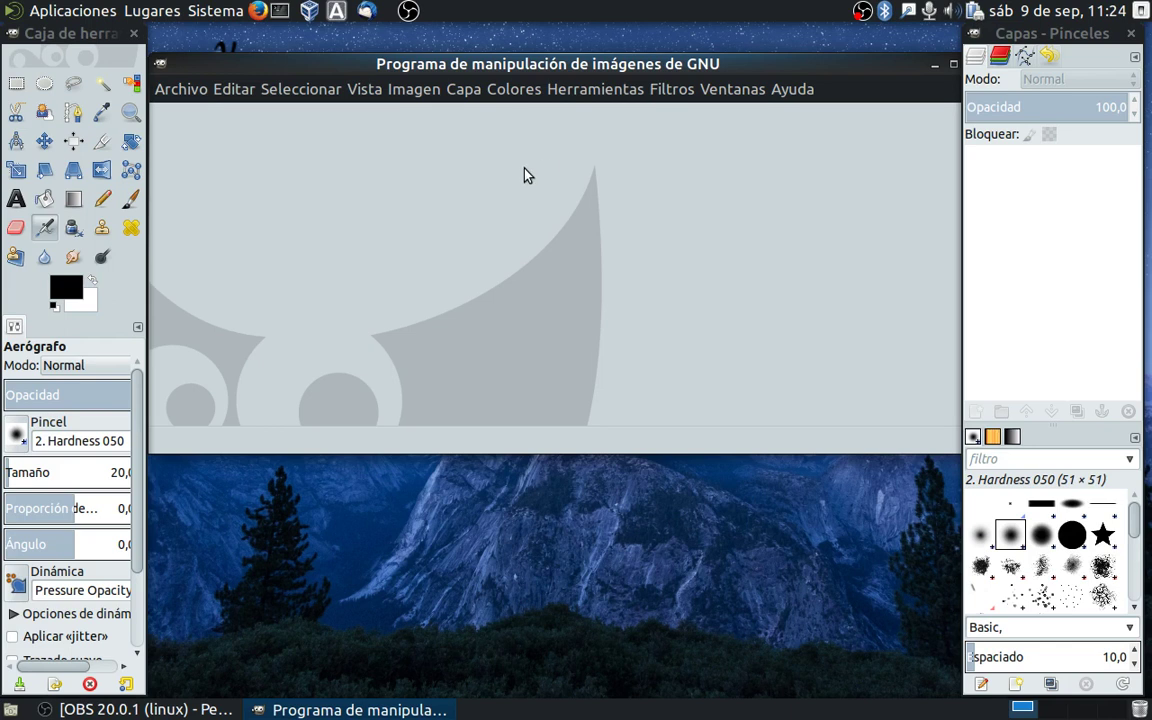
Open the Captura de pantalla dialog from Archivo > Crear and move it up and left.
{"action": "left_click", "coordinate": [174, 90]}
{"action": "mouse_move", "coordinate": [196, 137]}
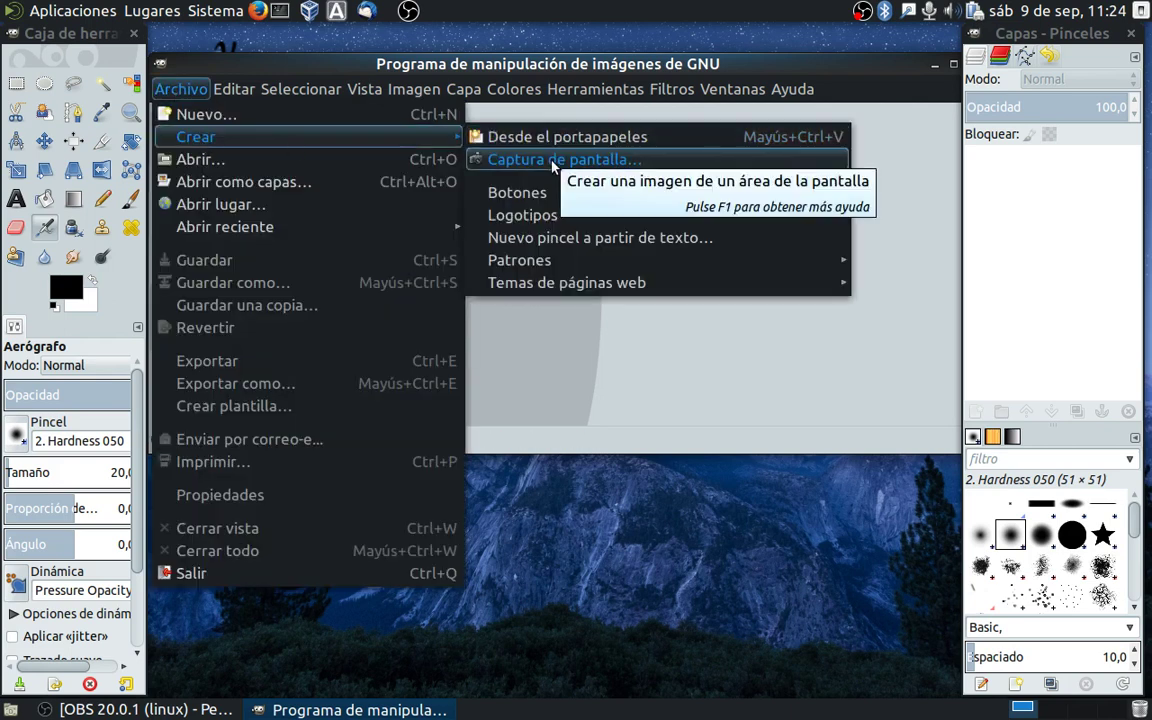
{"action": "left_click", "coordinate": [553, 162]}
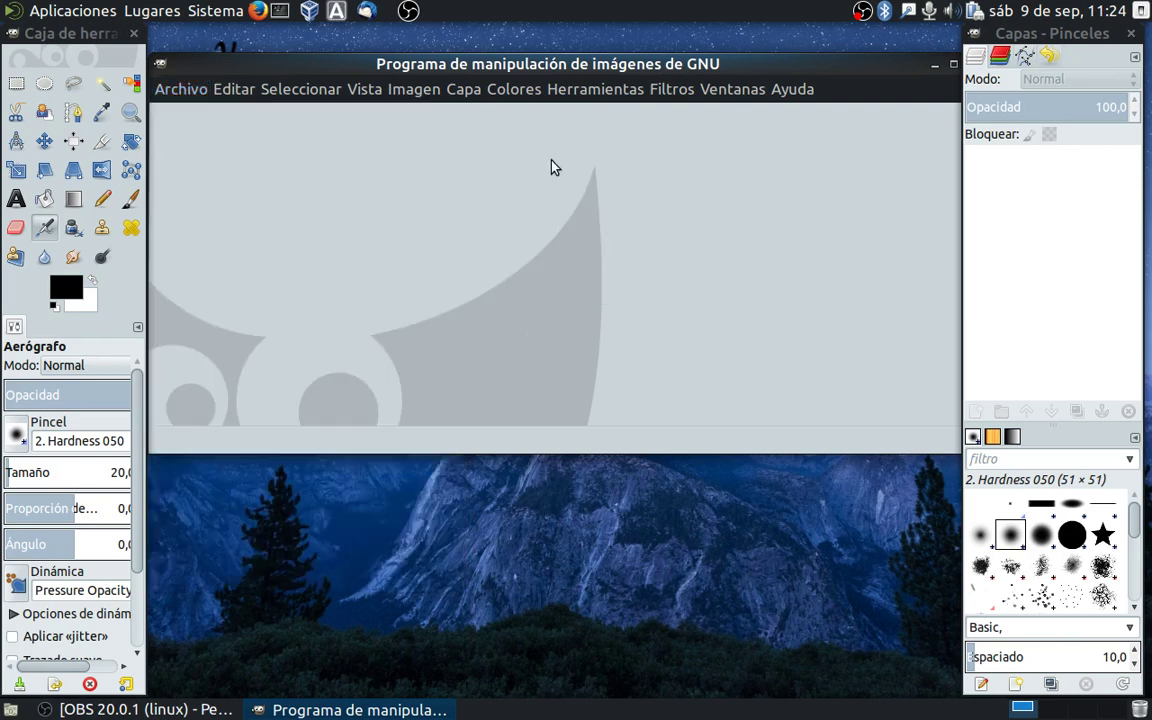
{"action": "mouse_move", "coordinate": [487, 181]}
{"action": "left_mouse_down"}
{"action": "mouse_move", "coordinate": [437, 154]}
{"action": "mouse_move", "coordinate": [446, 163]}
{"action": "left_mouse_up"}
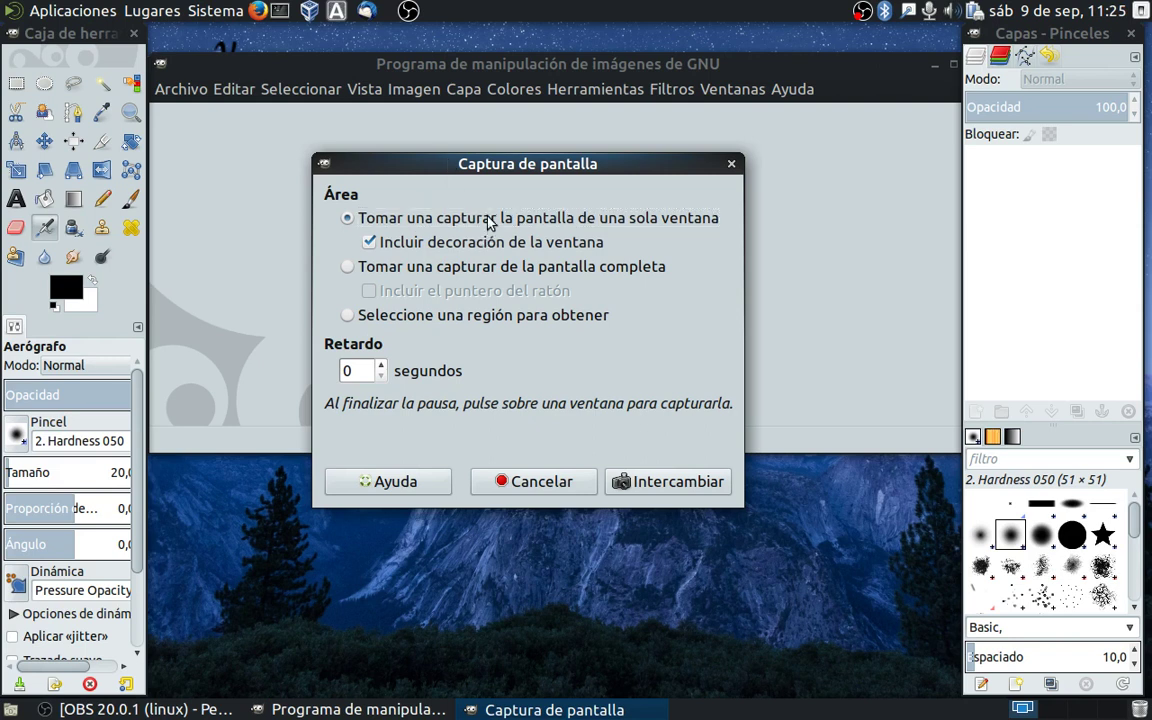
Set single-window capture, open the Centro de control, and place it behind the screenshot dialog.
{"action": "left_click", "coordinate": [440, 214]}
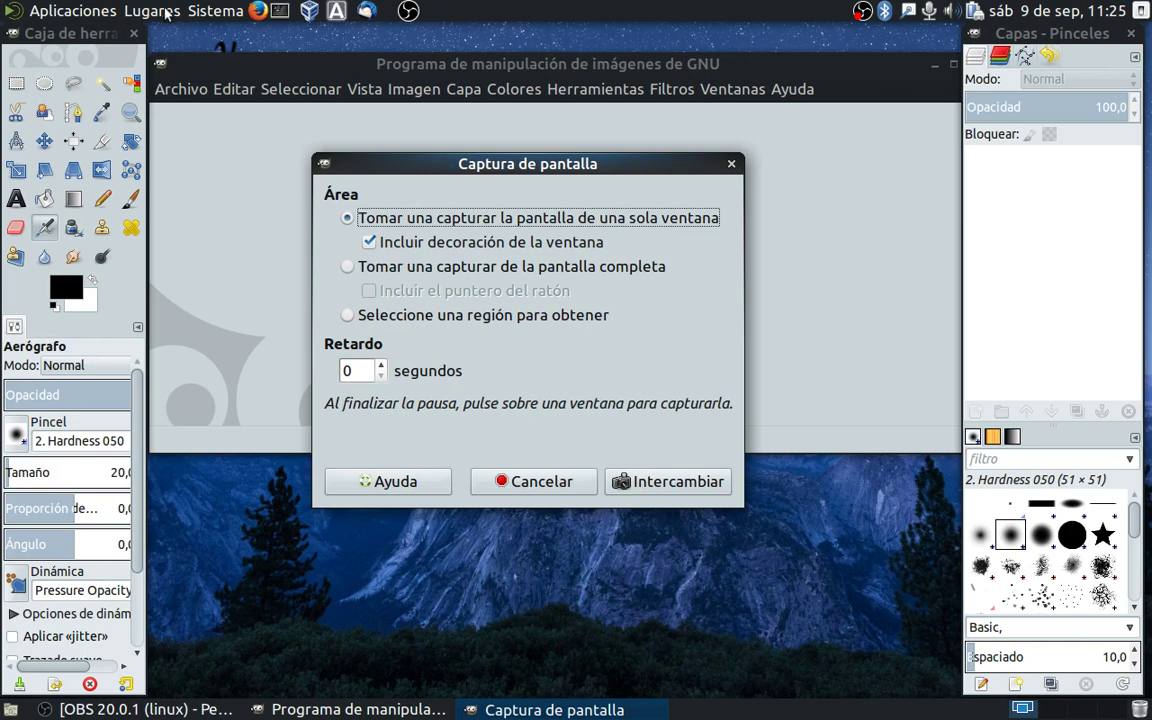
{"action": "left_click", "coordinate": [210, 13]}
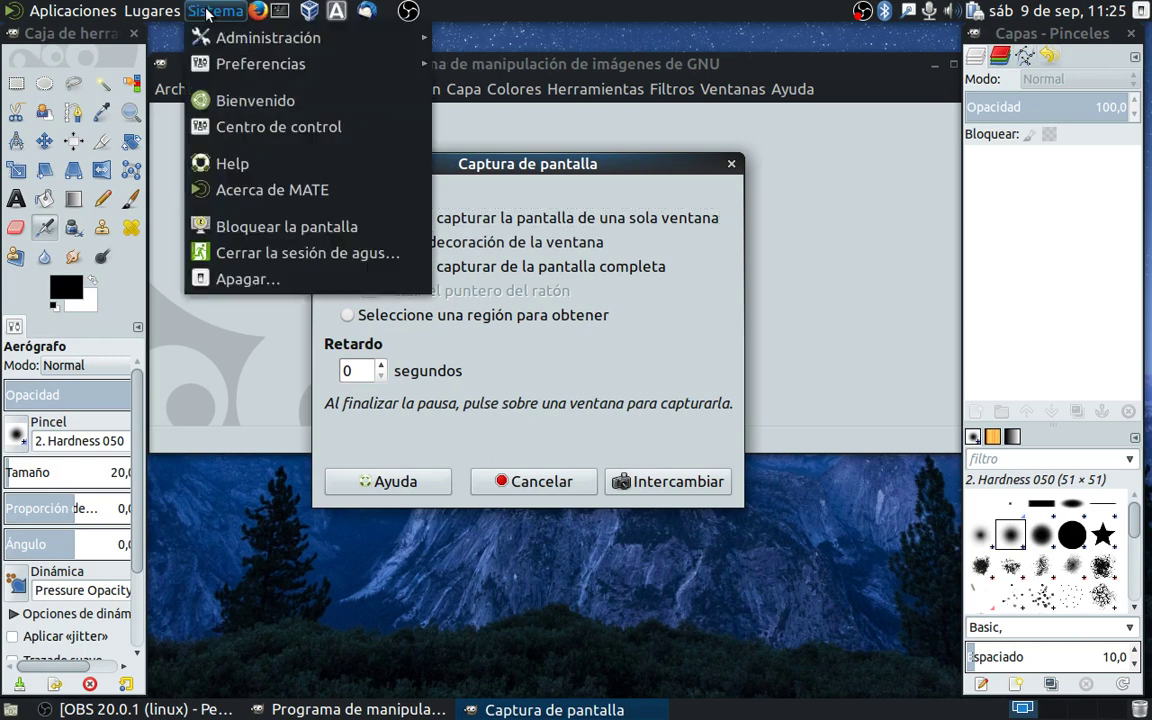
{"action": "left_click", "coordinate": [242, 130]}
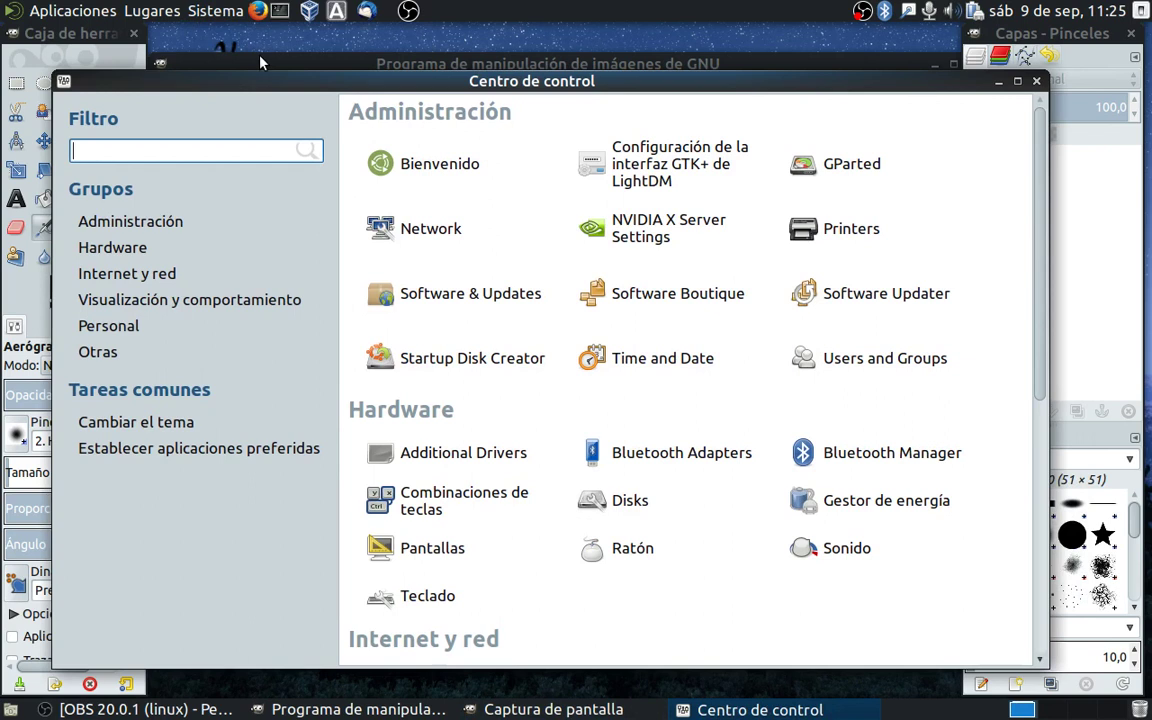
{"action": "left_click", "coordinate": [260, 63]}
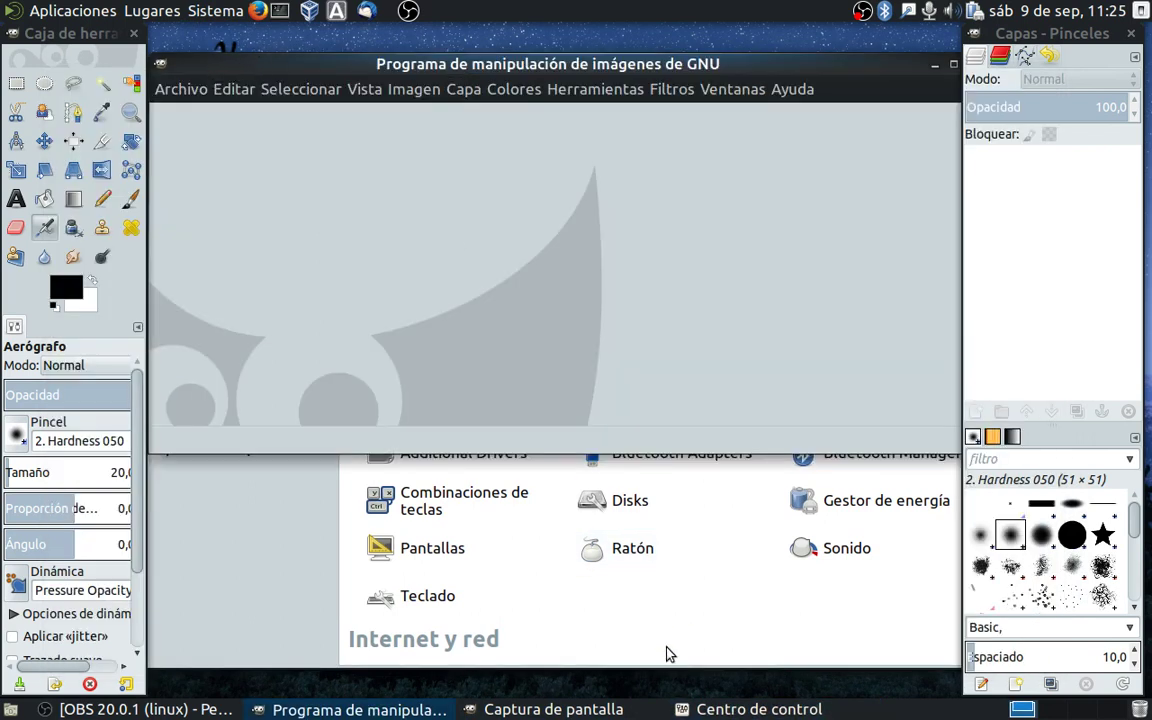
{"action": "left_click", "coordinate": [553, 709]}
{"action": "left_click", "coordinate": [237, 505]}
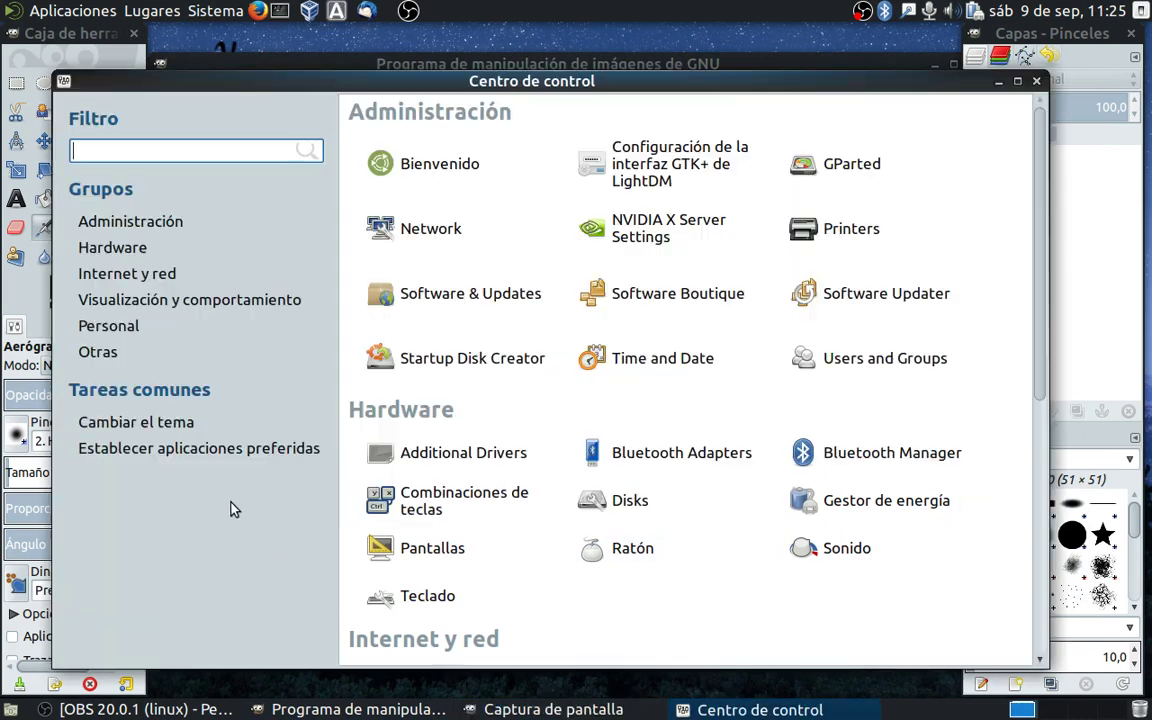
{"action": "left_click", "coordinate": [630, 710]}
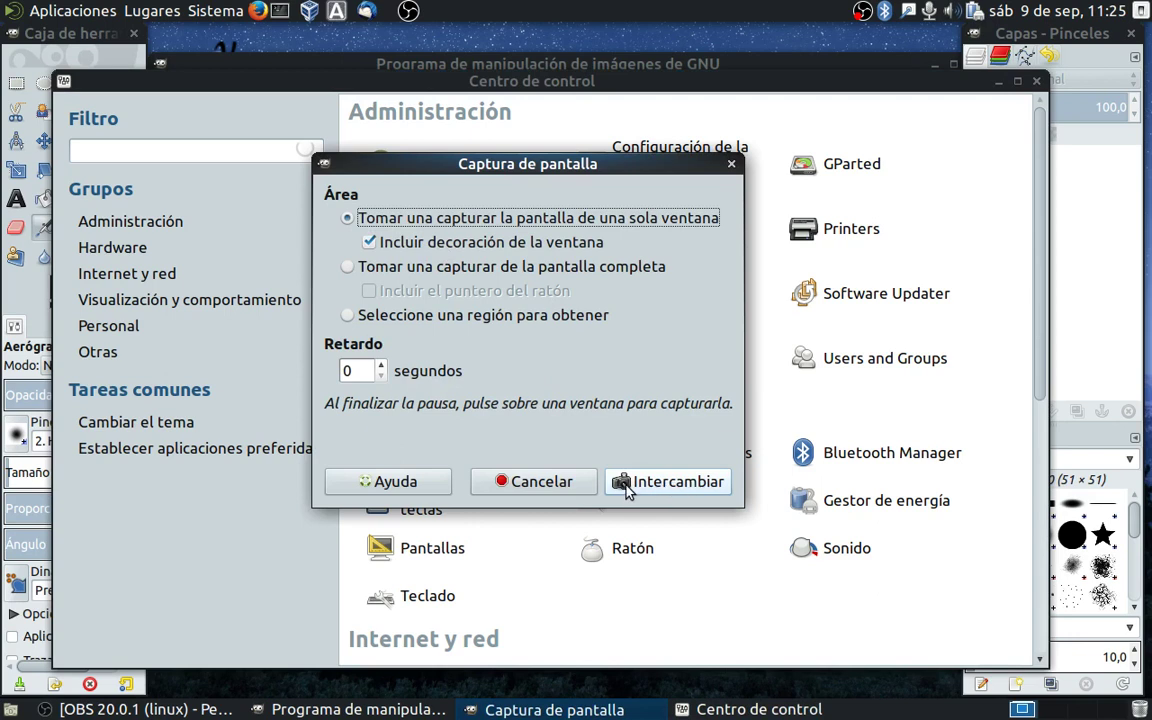
Capture the Centro de control window via Intercambiar and raise the resulting 1110x667 image.
{"action": "left_click", "coordinate": [668, 484]}
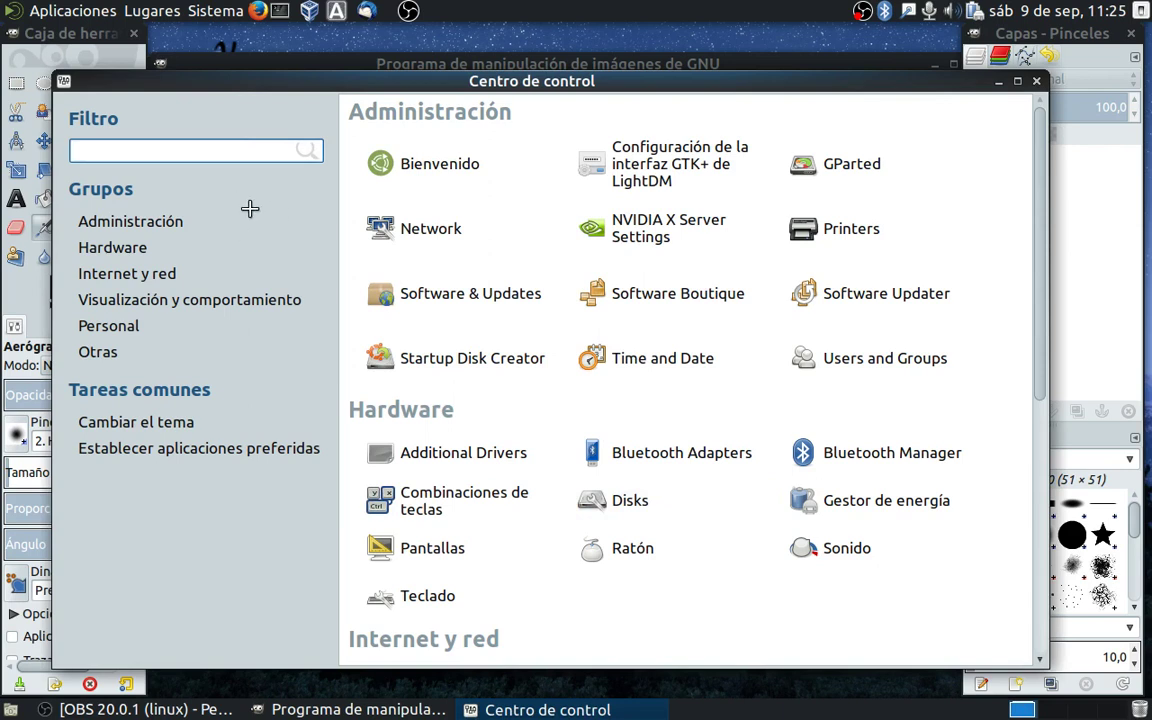
{"action": "left_click", "coordinate": [250, 209]}
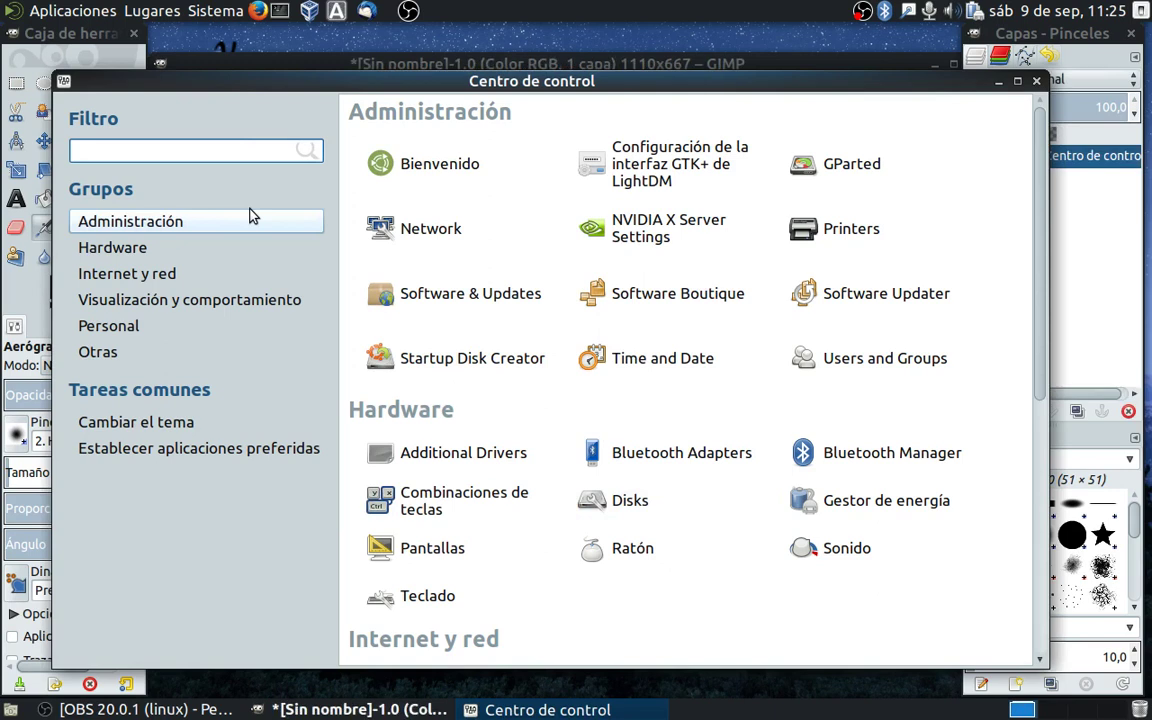
{"action": "left_click", "coordinate": [316, 66]}
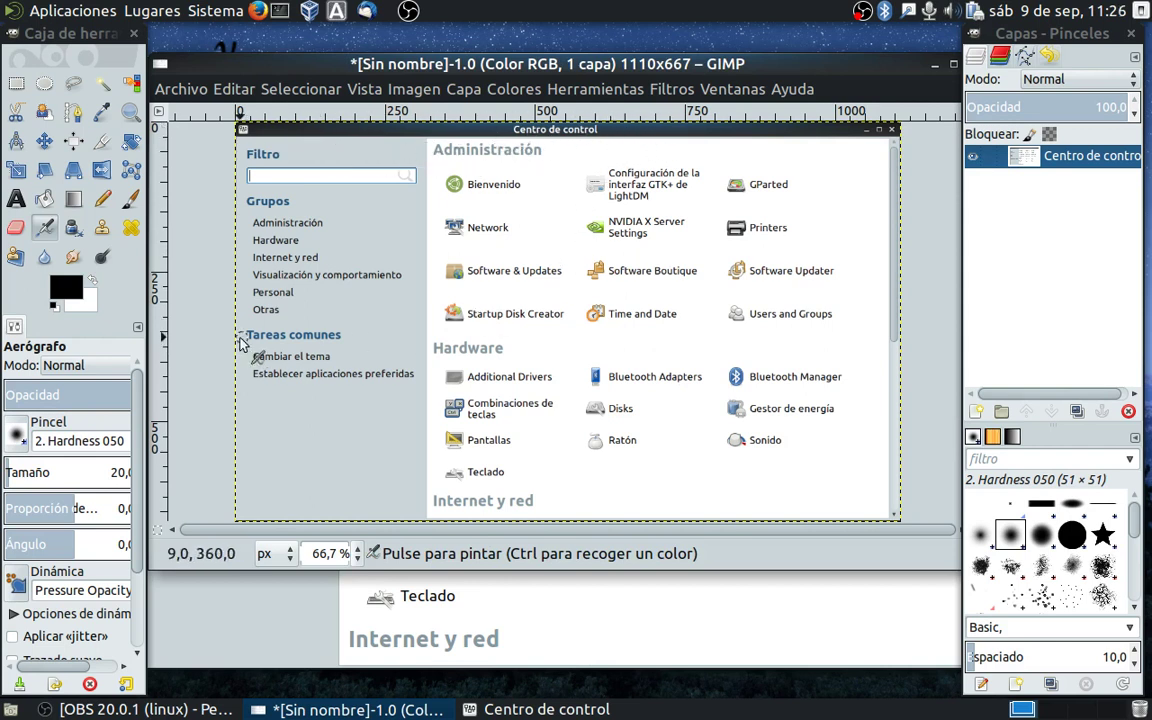
View the capture at 800 %, then at 66,7 % to show the whole image.
{"action": "left_click", "coordinate": [360, 553]}
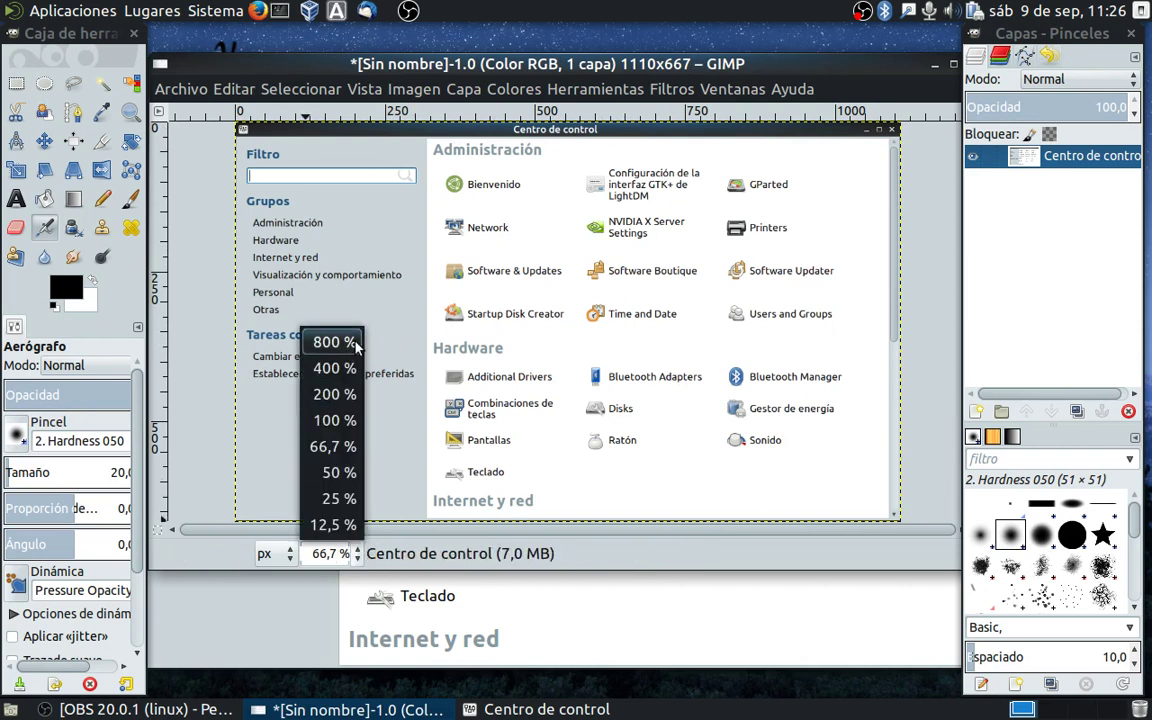
{"action": "left_click", "coordinate": [332, 336]}
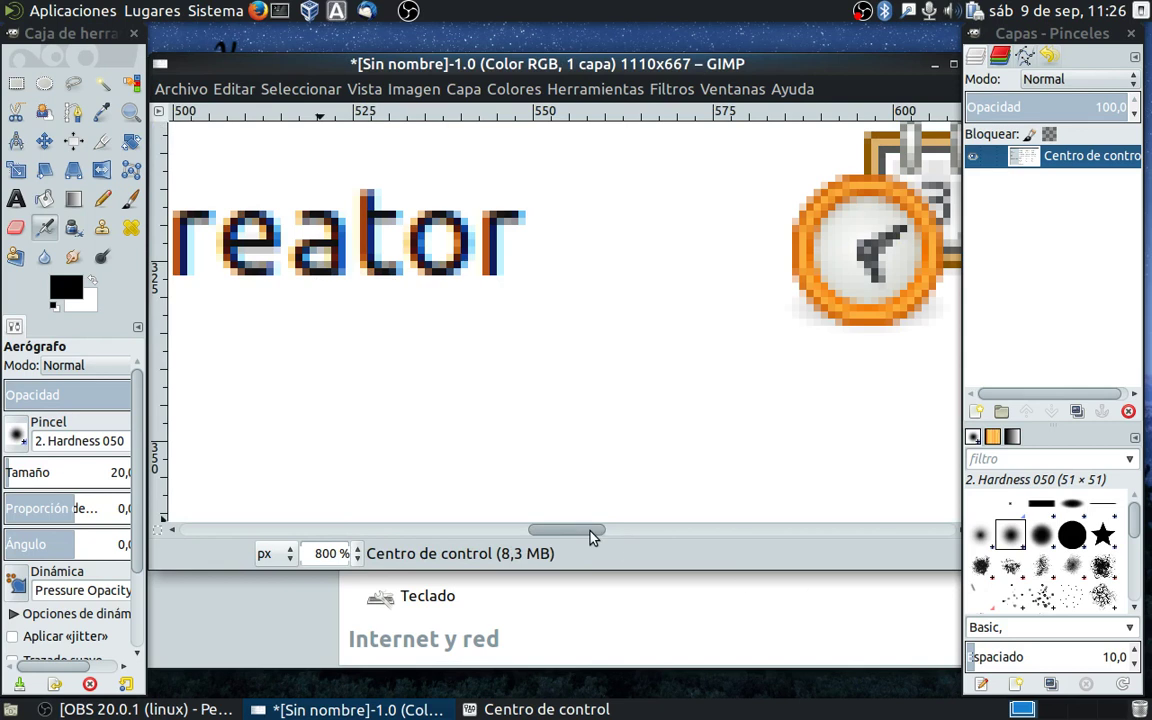
{"action": "left_click_drag", "start_coordinate": [566, 529], "coordinate": [157, 543]}
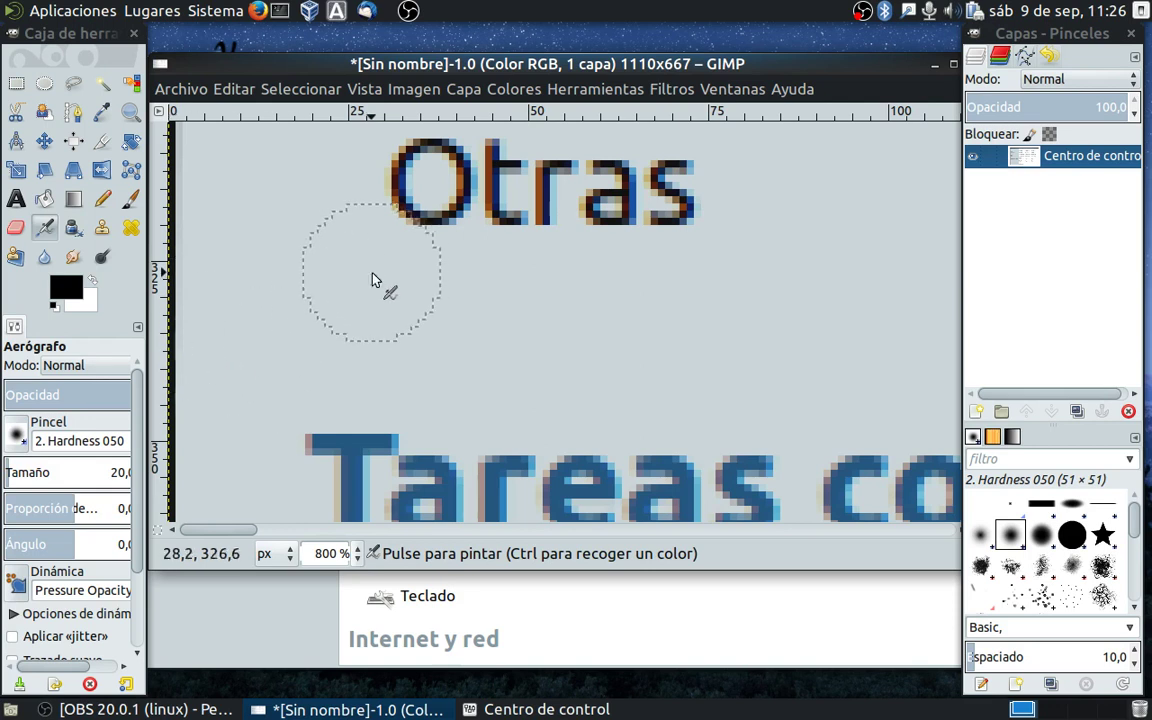
{"action": "left_click", "coordinate": [358, 556]}
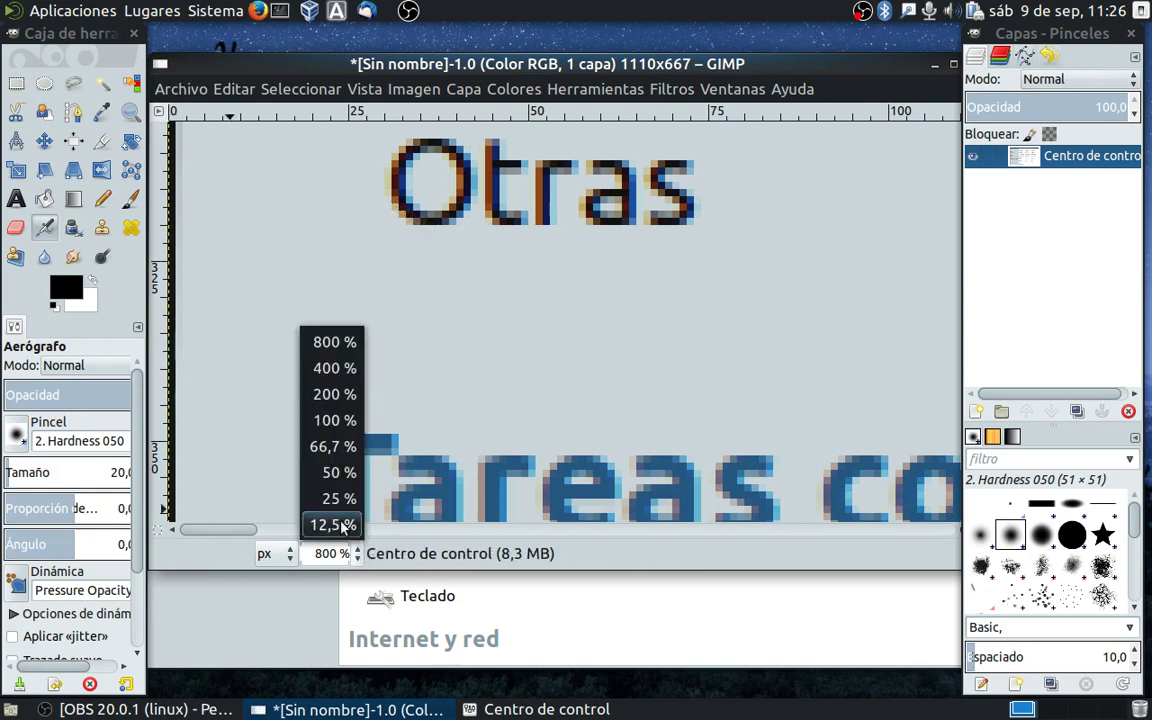
{"action": "left_click", "coordinate": [330, 445]}
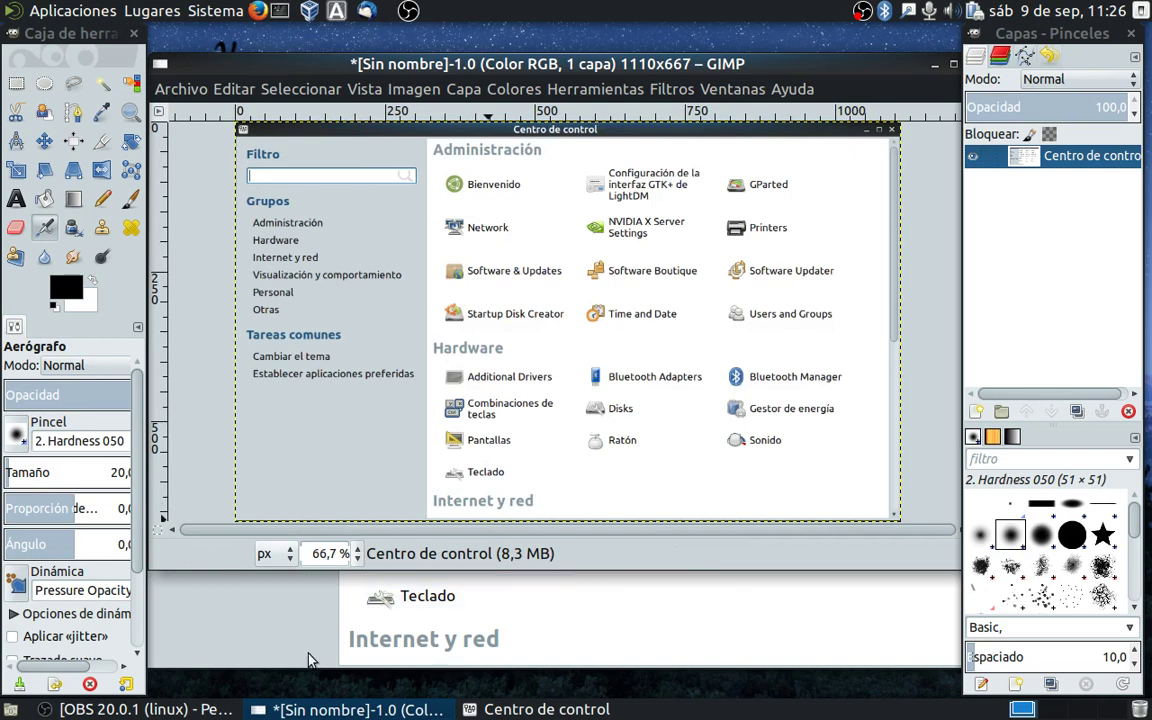
{"action": "left_click", "coordinate": [174, 90]}
{"action": "mouse_move", "coordinate": [196, 137]}
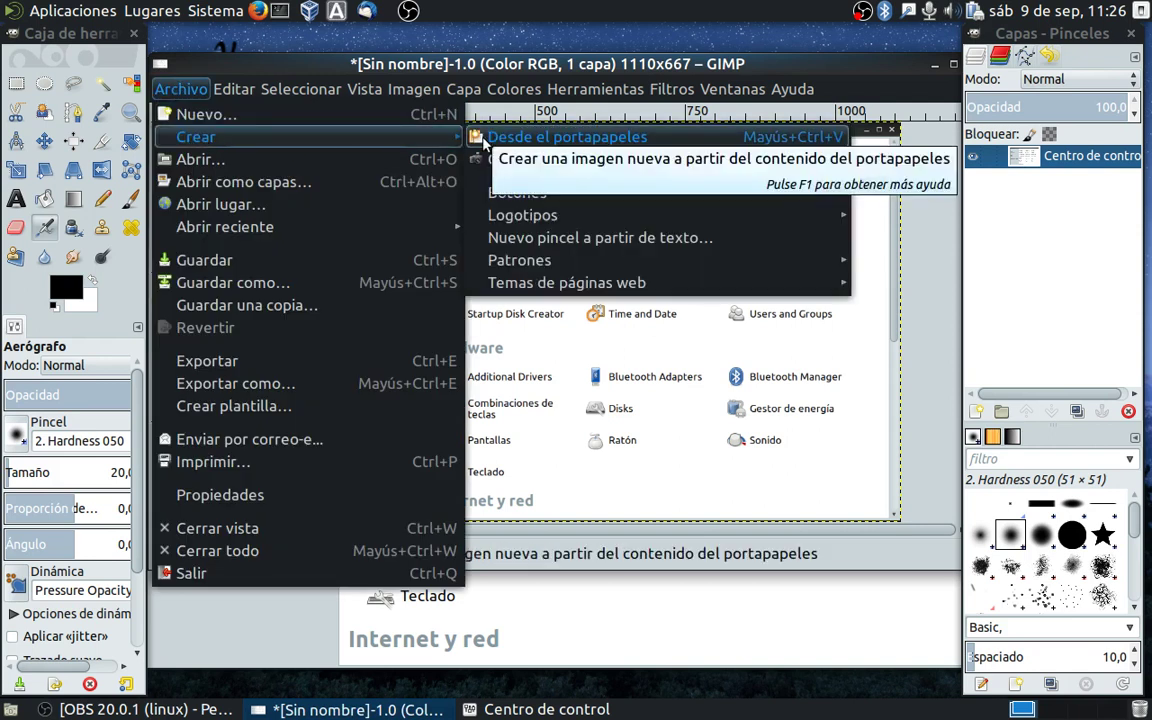
Retake the Centro de control screenshot with Incluir decoración de la ventana unchecked.
{"action": "left_click", "coordinate": [546, 162]}
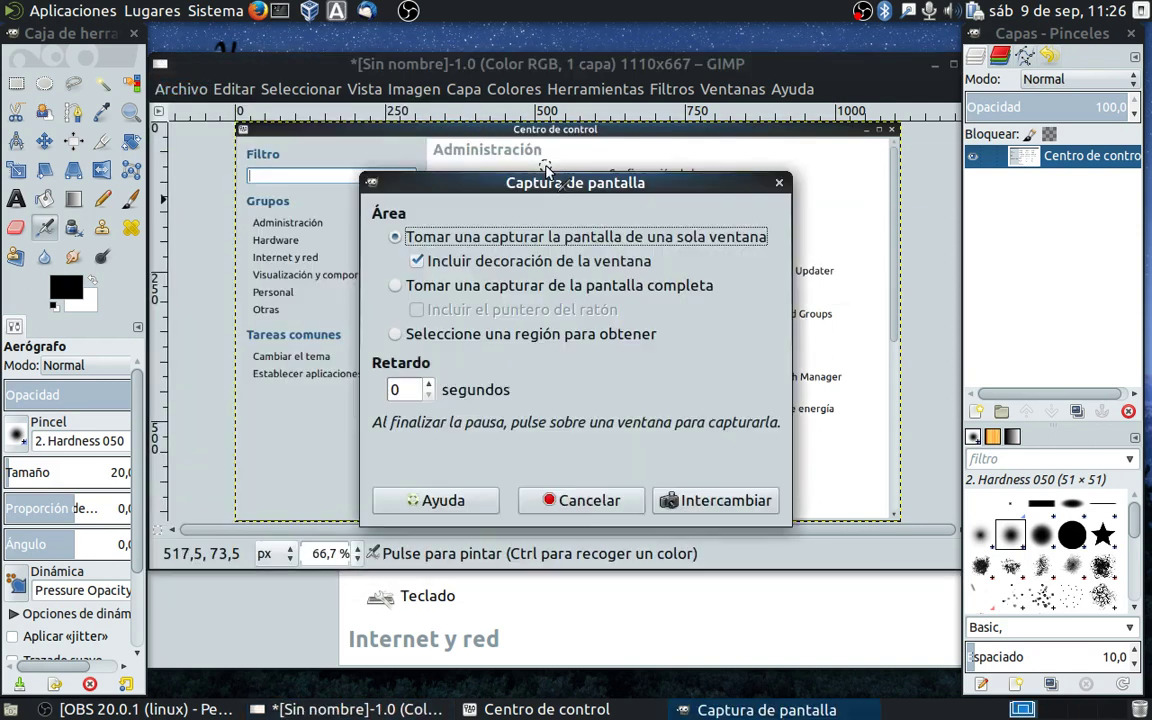
{"action": "left_click", "coordinate": [417, 261]}
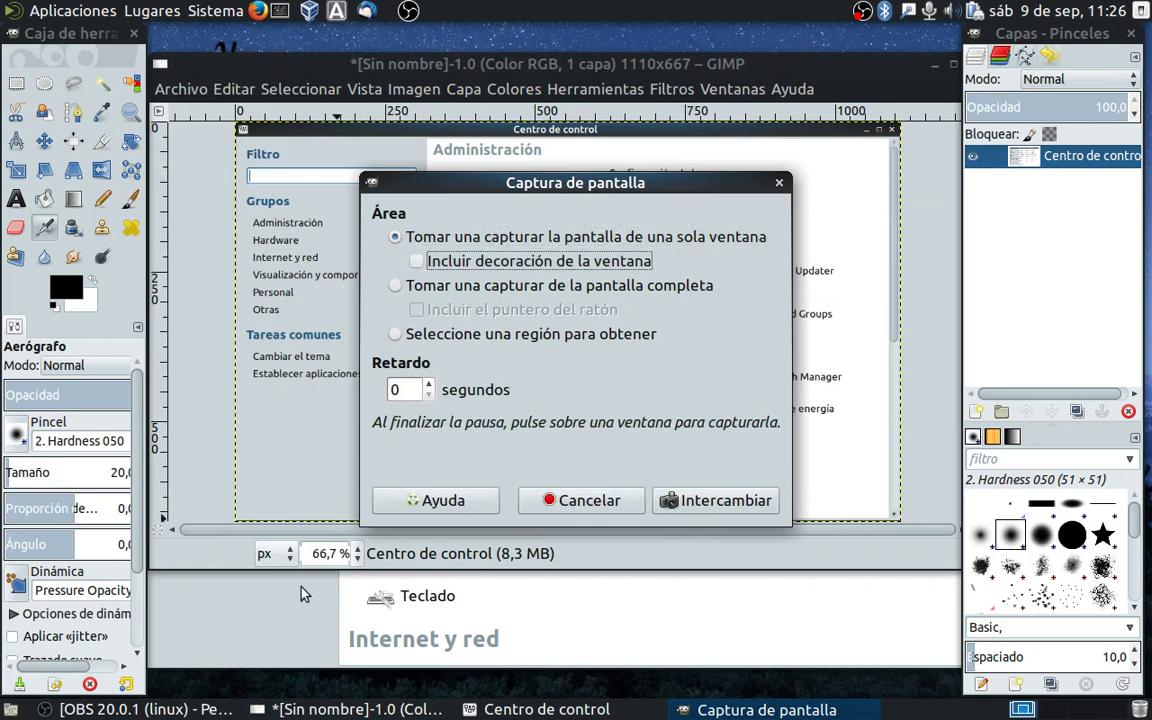
{"action": "left_click", "coordinate": [283, 623]}
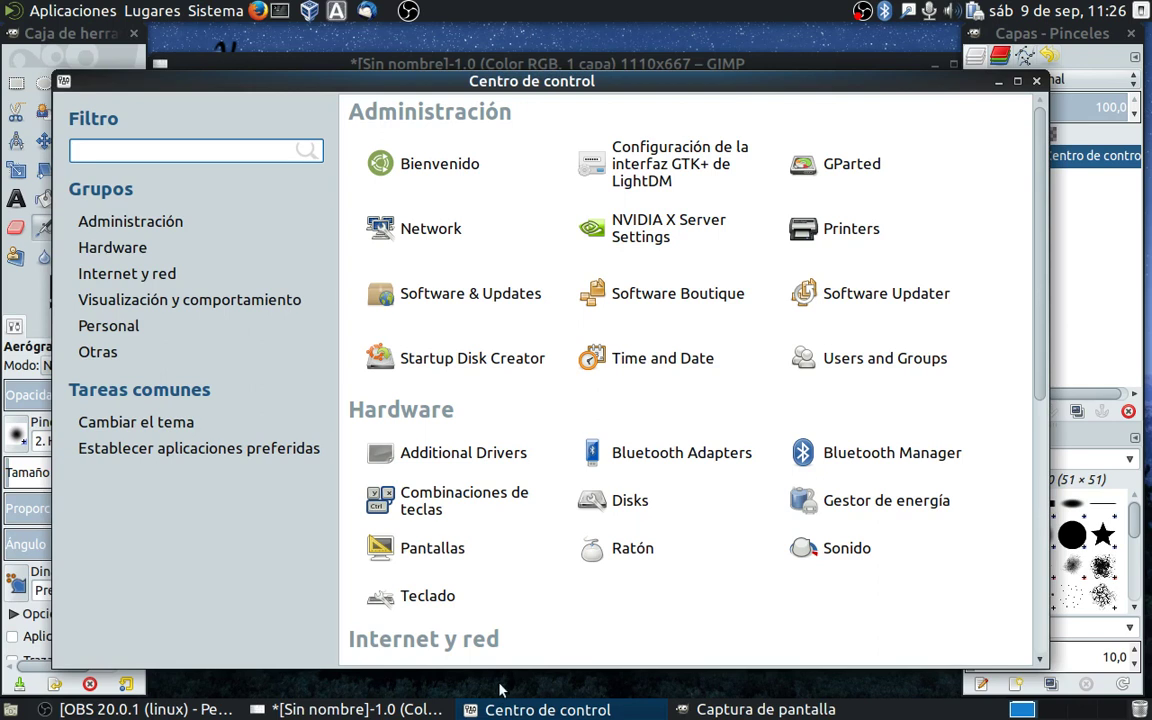
{"action": "left_click", "coordinate": [730, 710]}
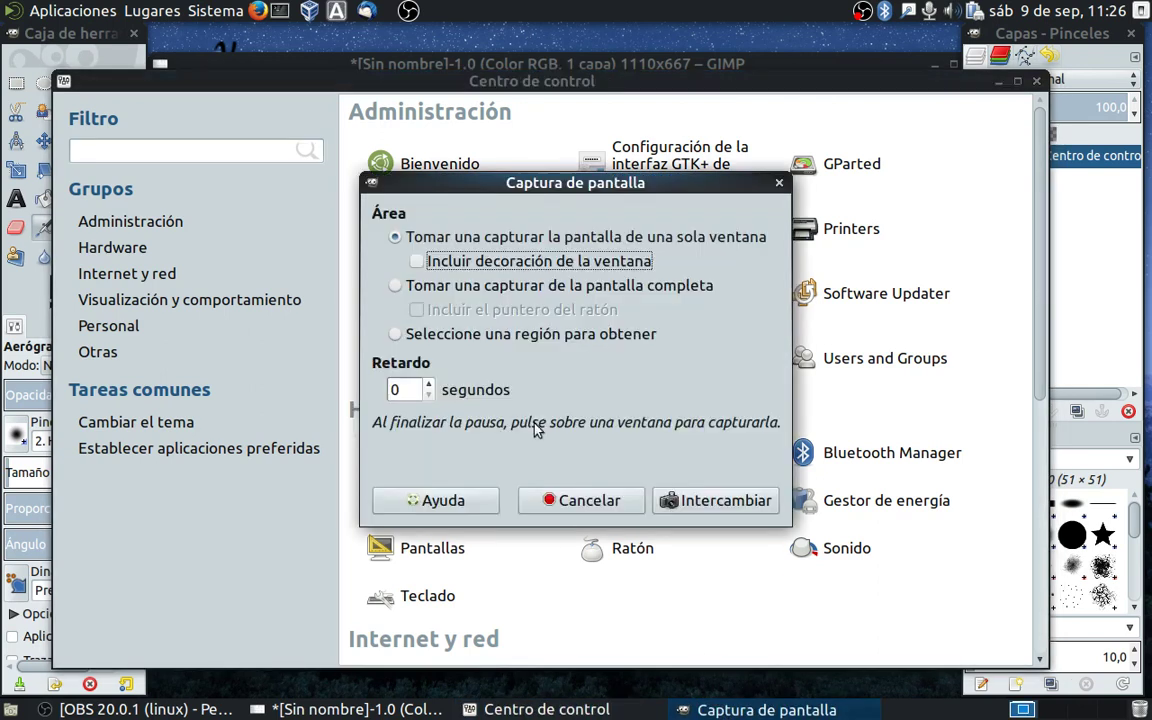
{"action": "left_click", "coordinate": [705, 500]}
{"action": "left_click", "coordinate": [237, 225]}
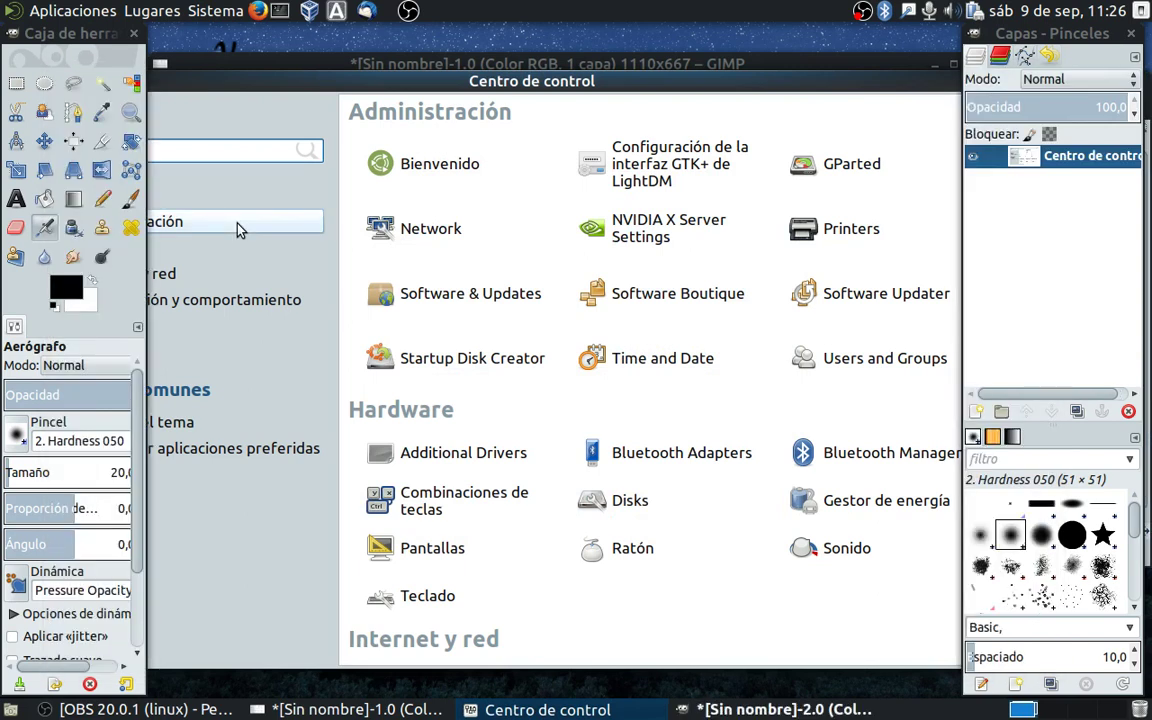
Reposition both capture windows, leaving the decoration-free 1106x640 image in front.
{"action": "left_click", "coordinate": [298, 63]}
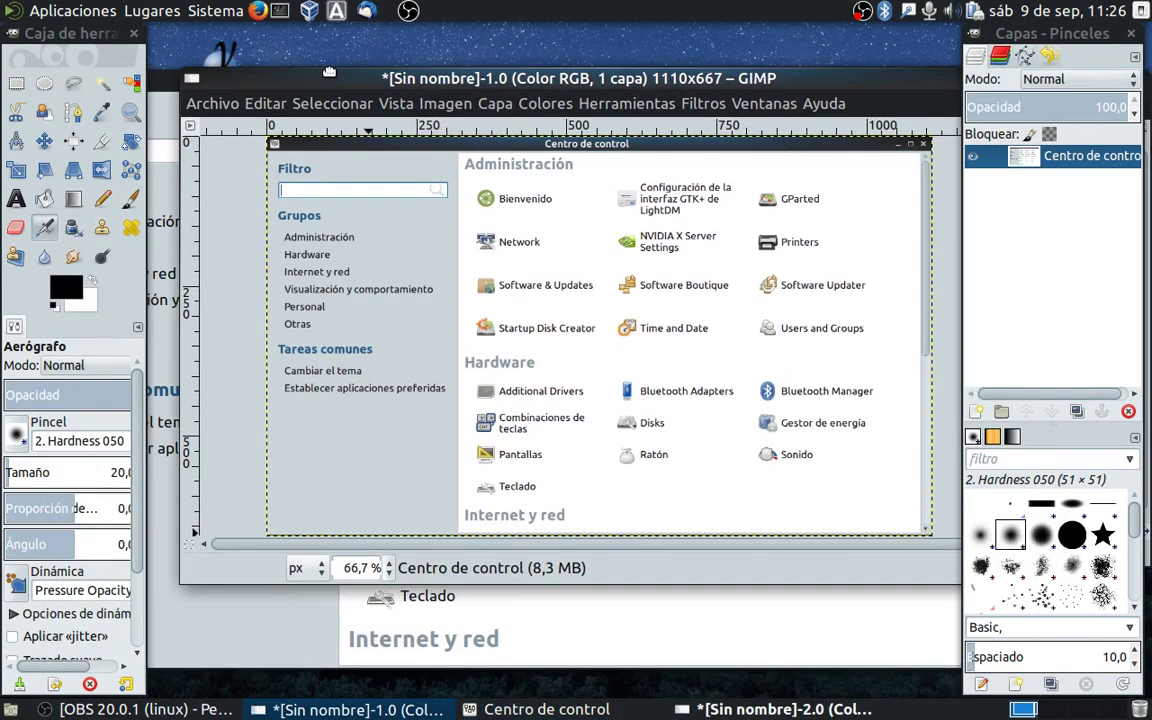
{"action": "left_click_drag", "start_coordinate": [298, 63], "coordinate": [330, 78]}
{"action": "left_click", "coordinate": [785, 709]}
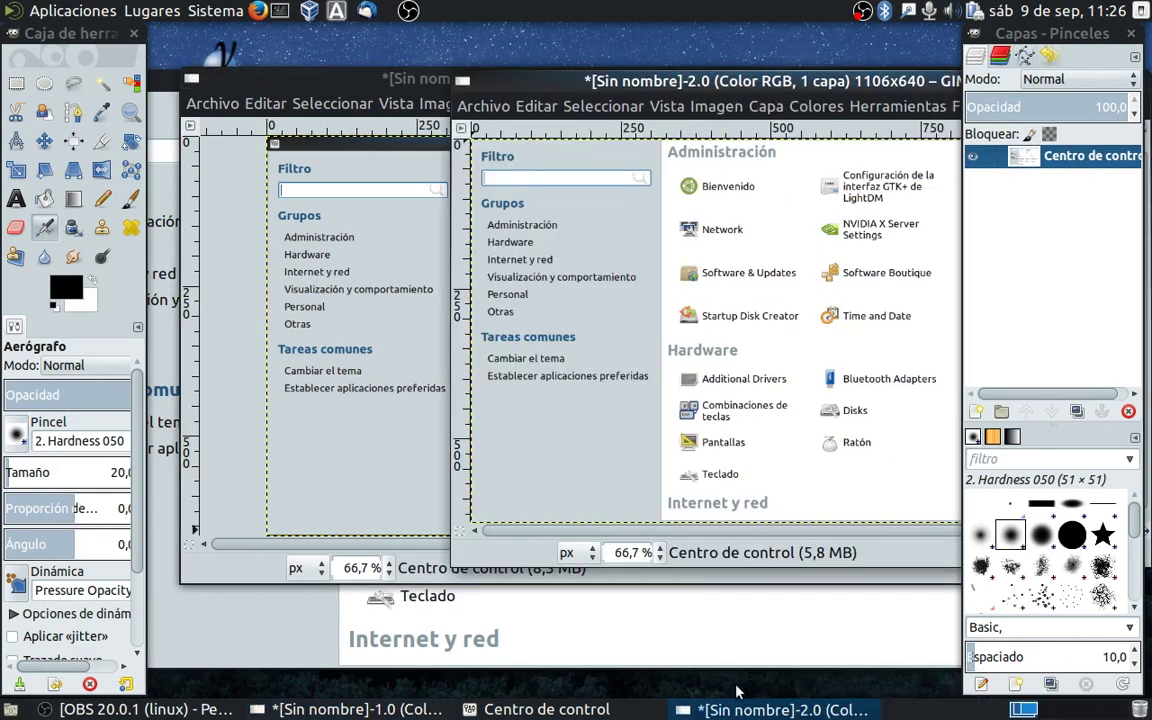
{"action": "left_click_drag", "start_coordinate": [469, 74], "coordinate": [557, 78]}
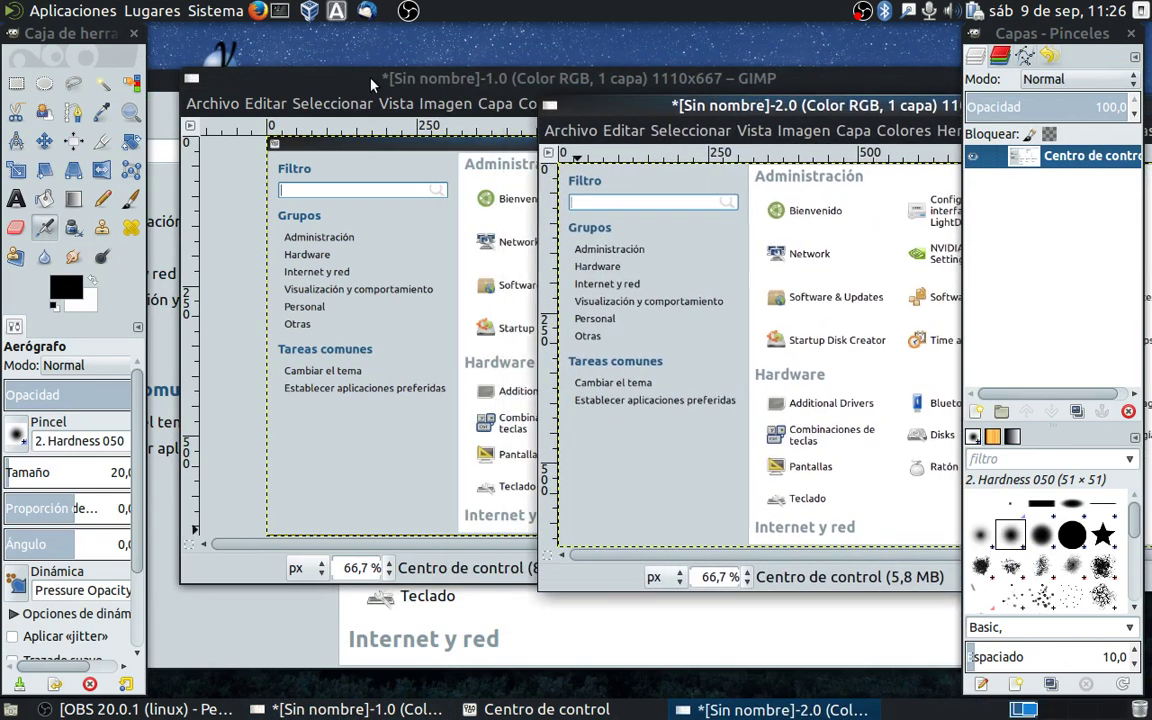
{"action": "left_click", "coordinate": [313, 80]}
{"action": "left_click_drag", "start_coordinate": [313, 80], "coordinate": [79, 105]}
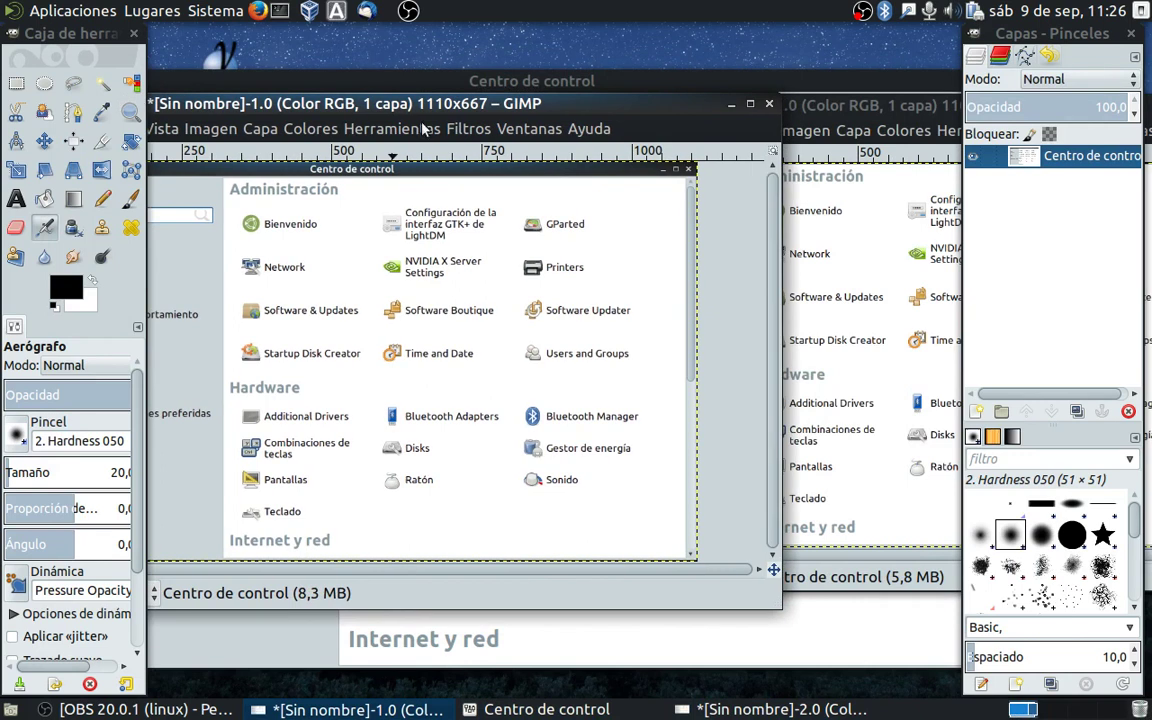
{"action": "left_click", "coordinate": [840, 112]}
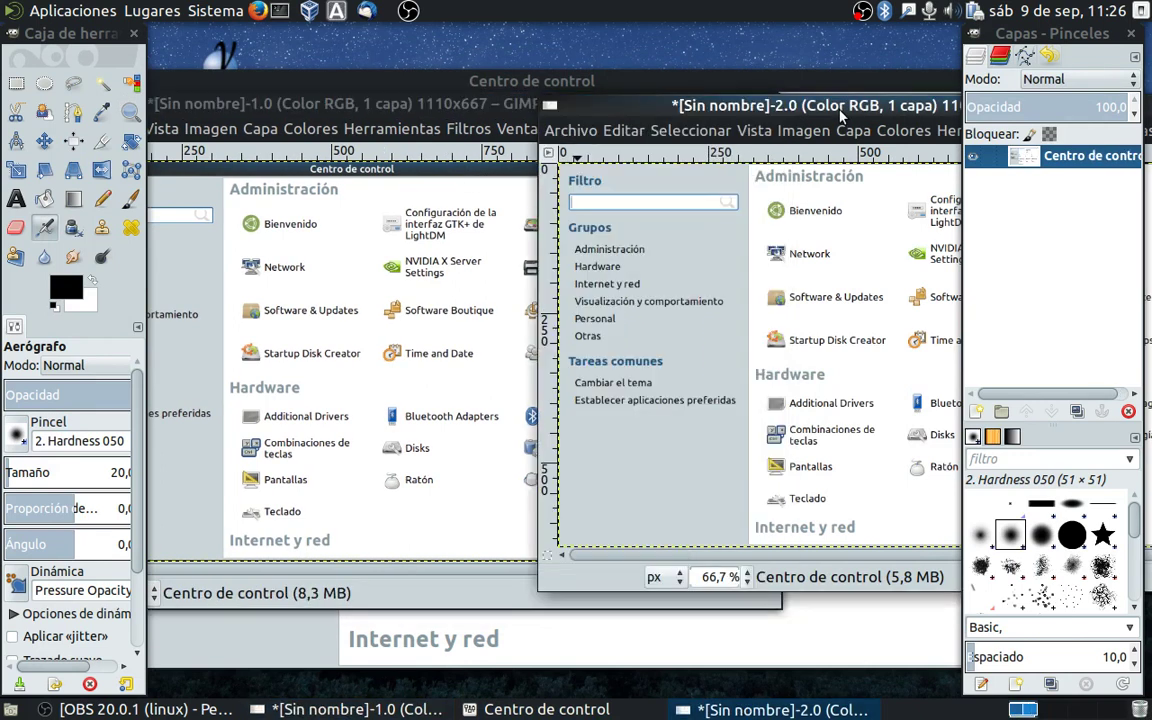
{"action": "mouse_move", "coordinate": [788, 98]}
{"action": "left_mouse_down"}
{"action": "mouse_move", "coordinate": [638, 162]}
{"action": "mouse_move", "coordinate": [508, 190]}
{"action": "left_mouse_up"}
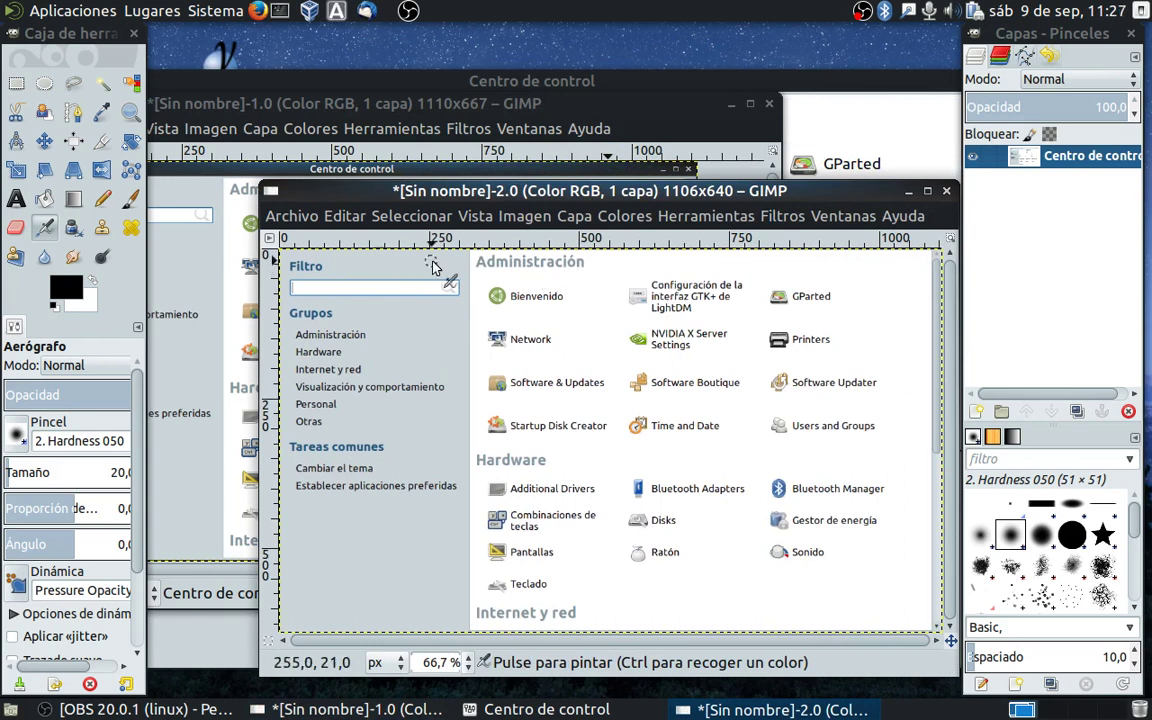
Zoom the new capture to 800 % and pan across it for a close look.
{"action": "left_click", "coordinate": [468, 662]}
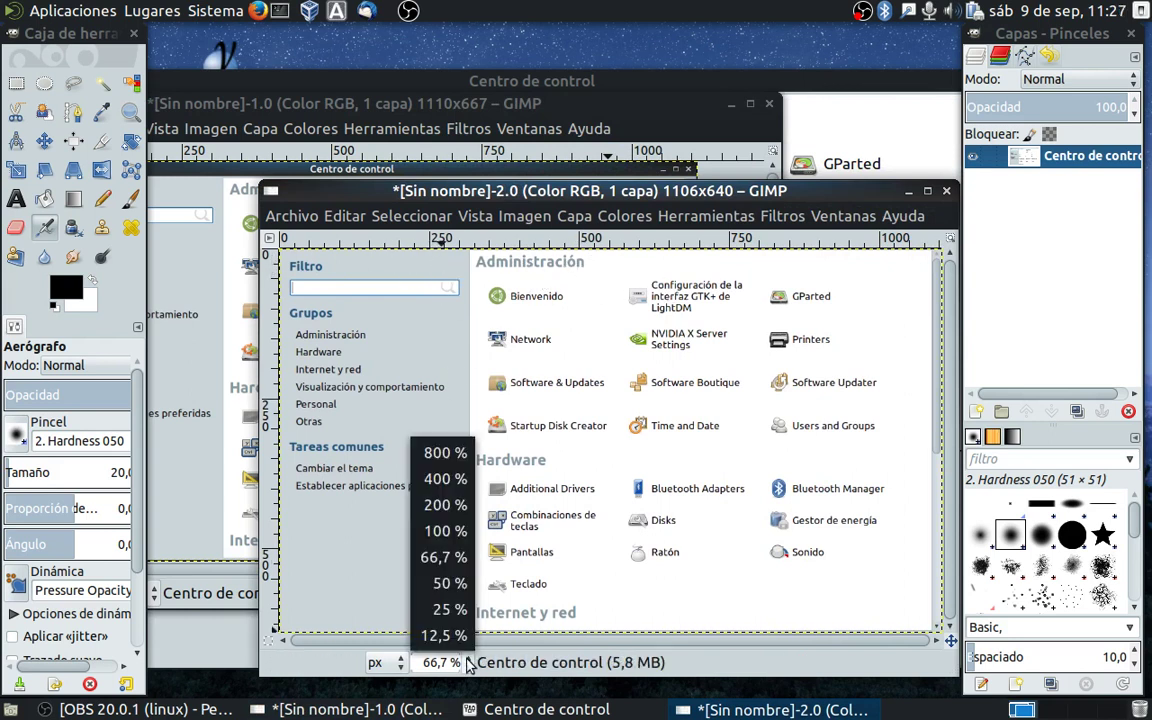
{"action": "left_click", "coordinate": [445, 446]}
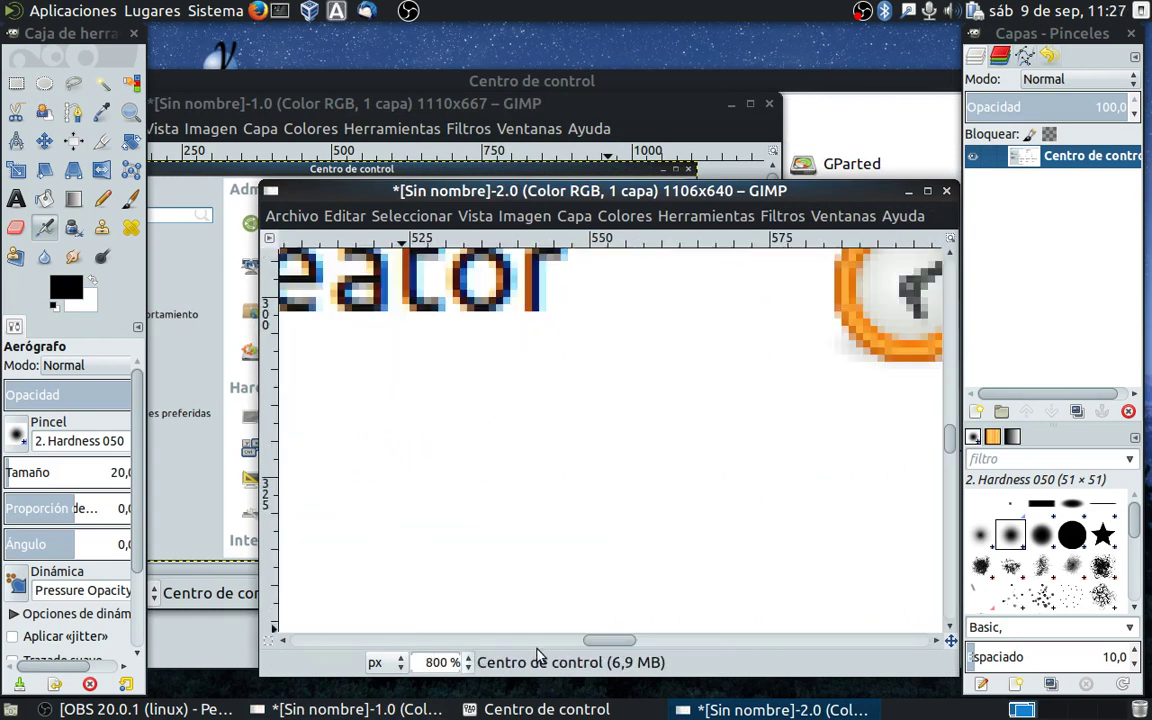
{"action": "left_click_drag", "start_coordinate": [597, 641], "coordinate": [268, 641]}
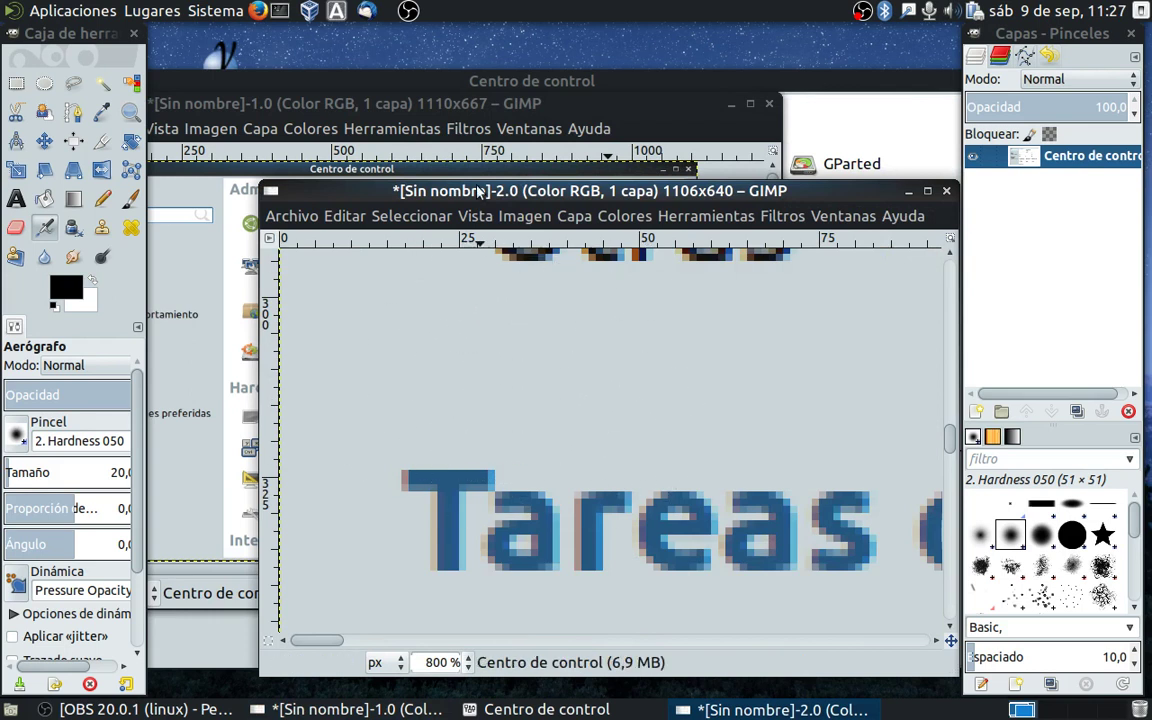
Move the image window up-left and show the whole capture at 66,7 % zoom.
{"action": "left_click_drag", "start_coordinate": [479, 190], "coordinate": [398, 97]}
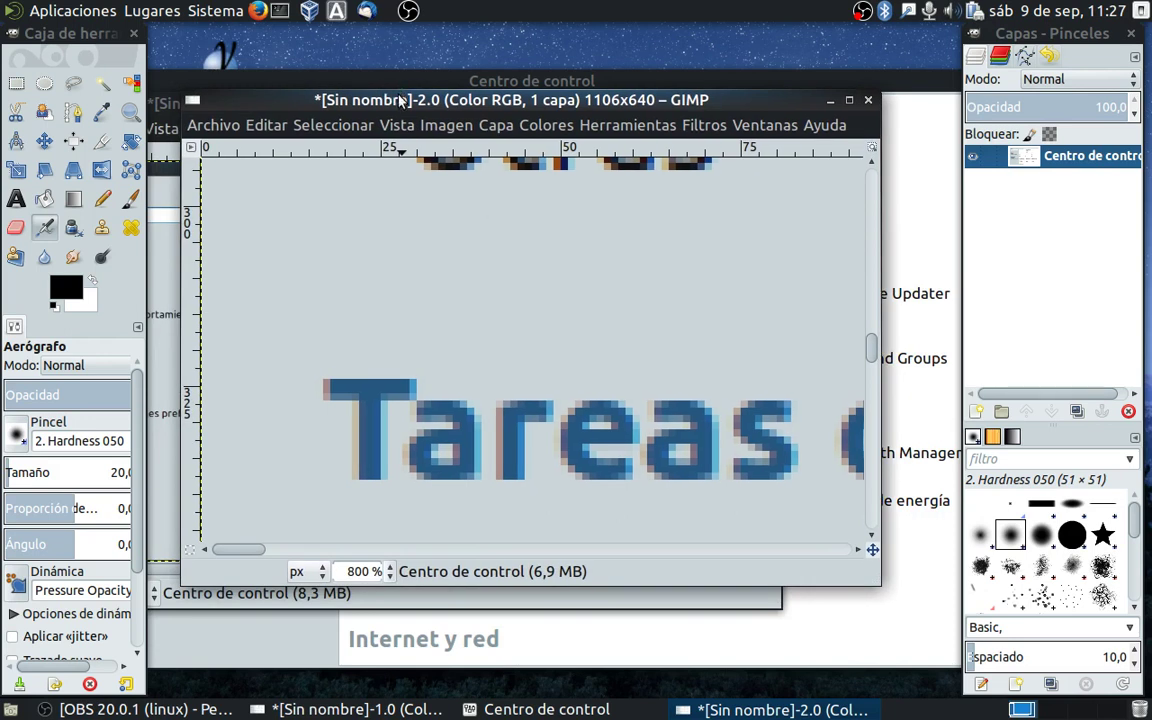
{"action": "left_click", "coordinate": [389, 575]}
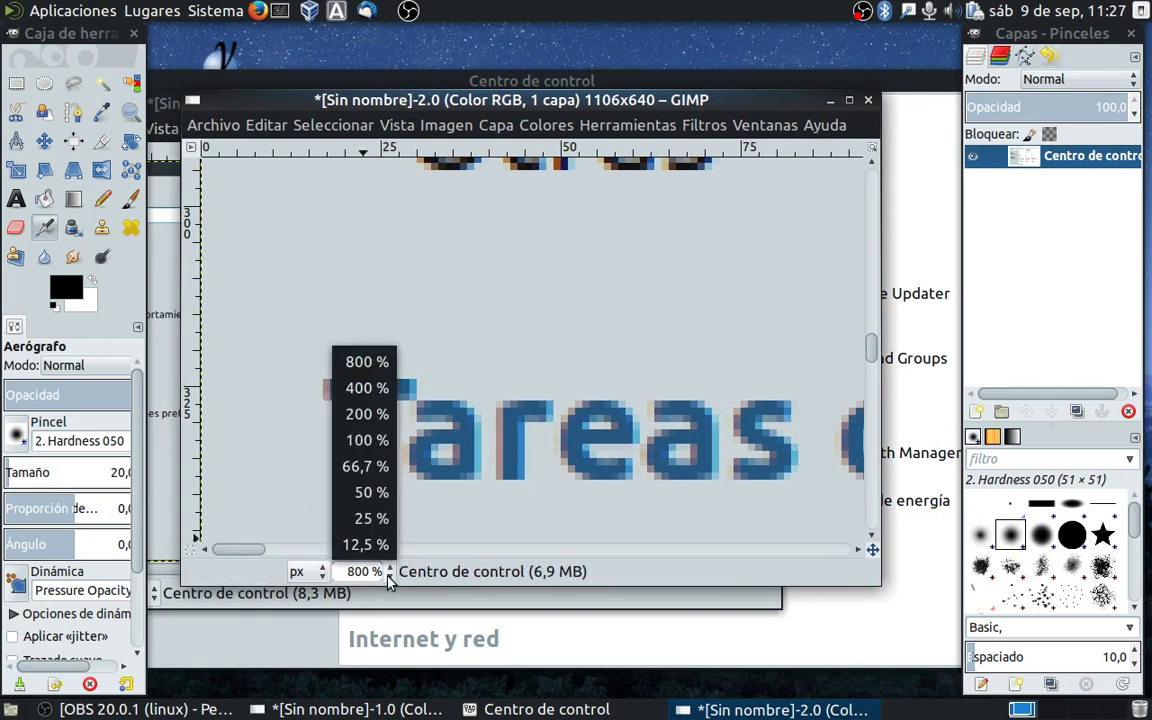
{"action": "left_click", "coordinate": [368, 468]}
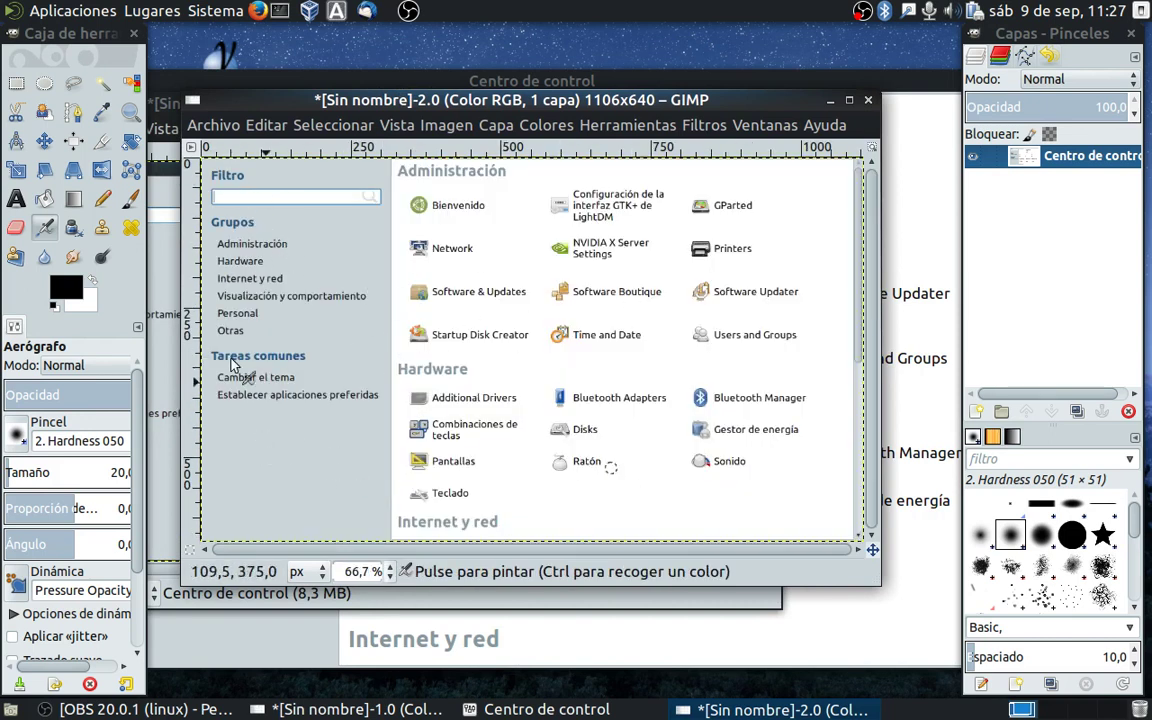
Export the capture as ventana.png into the home folder's Imágenes directory.
{"action": "left_click", "coordinate": [214, 127]}
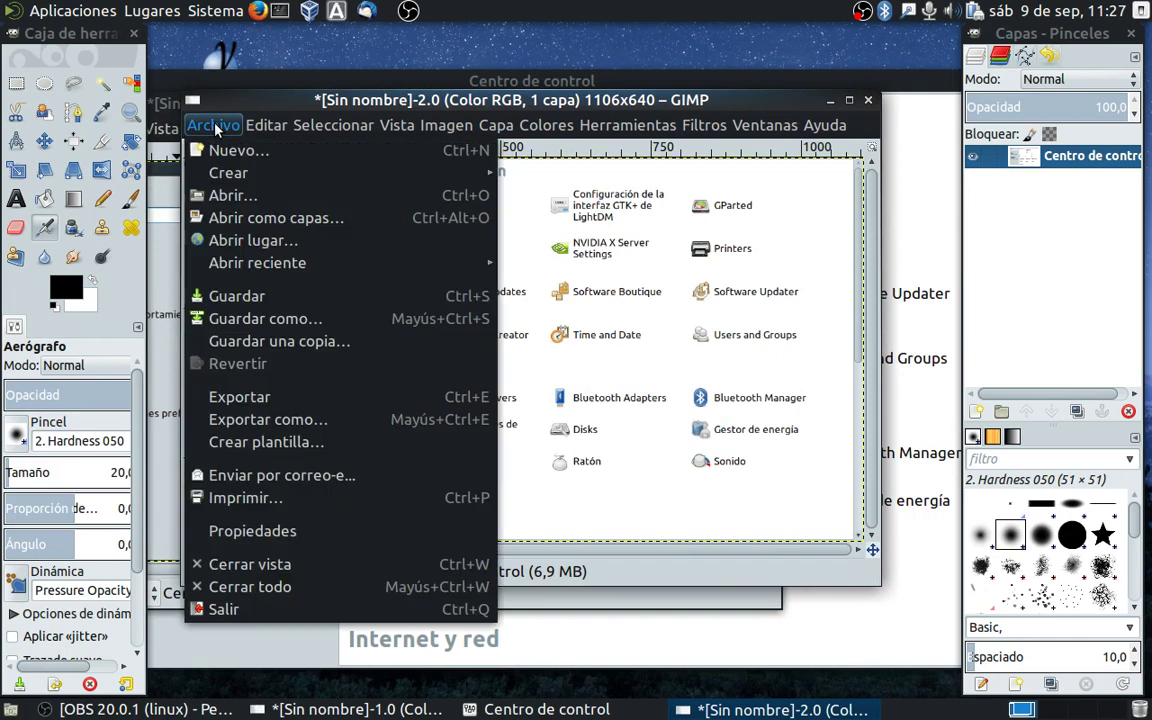
{"action": "left_click", "coordinate": [262, 420]}
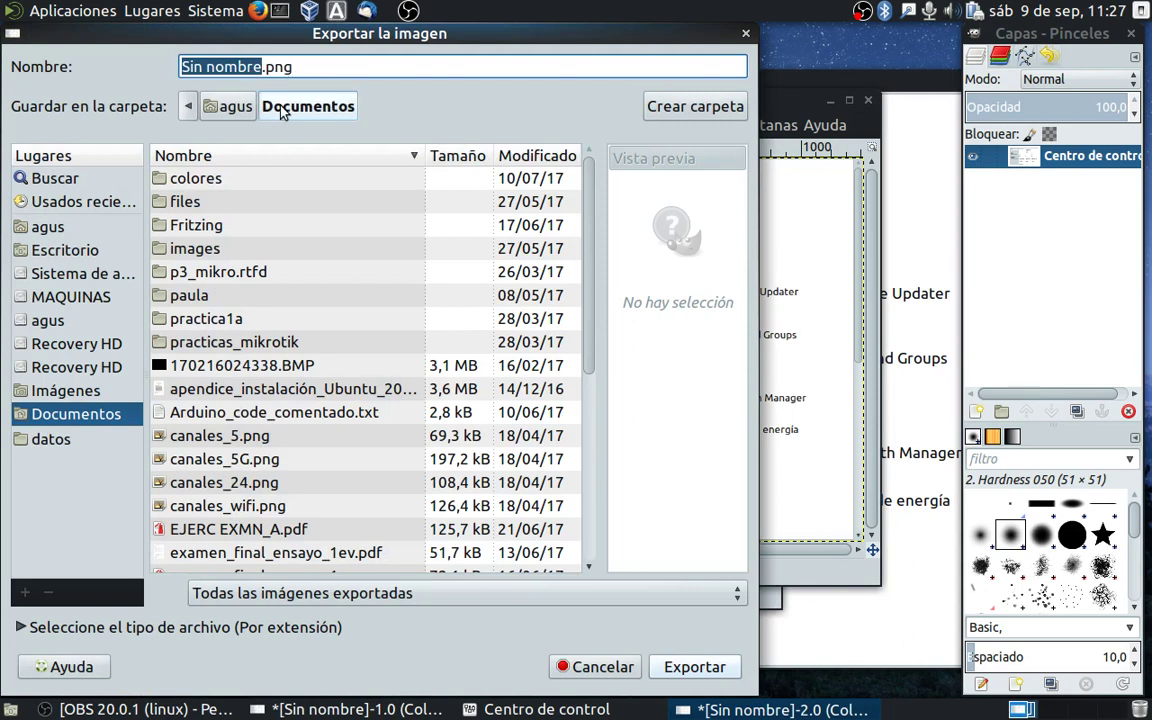
{"action": "key", "text": "BackSpace"}
{"action": "type", "text": "ventana"}
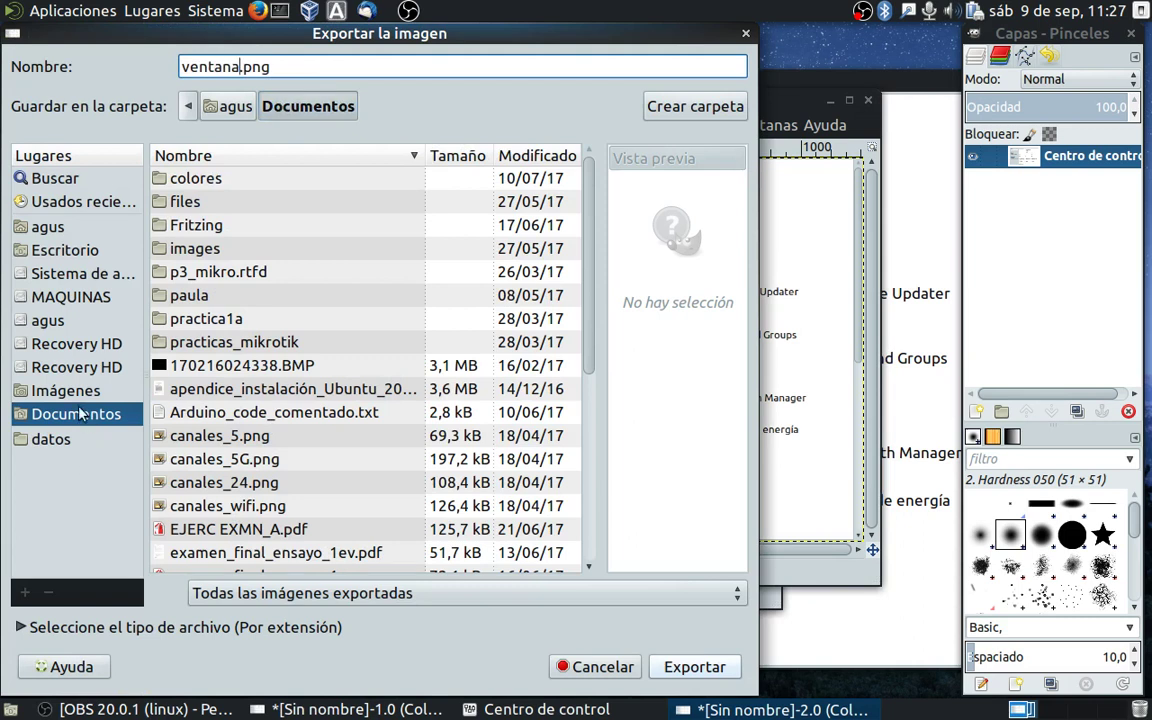
{"action": "left_click", "coordinate": [52, 222]}
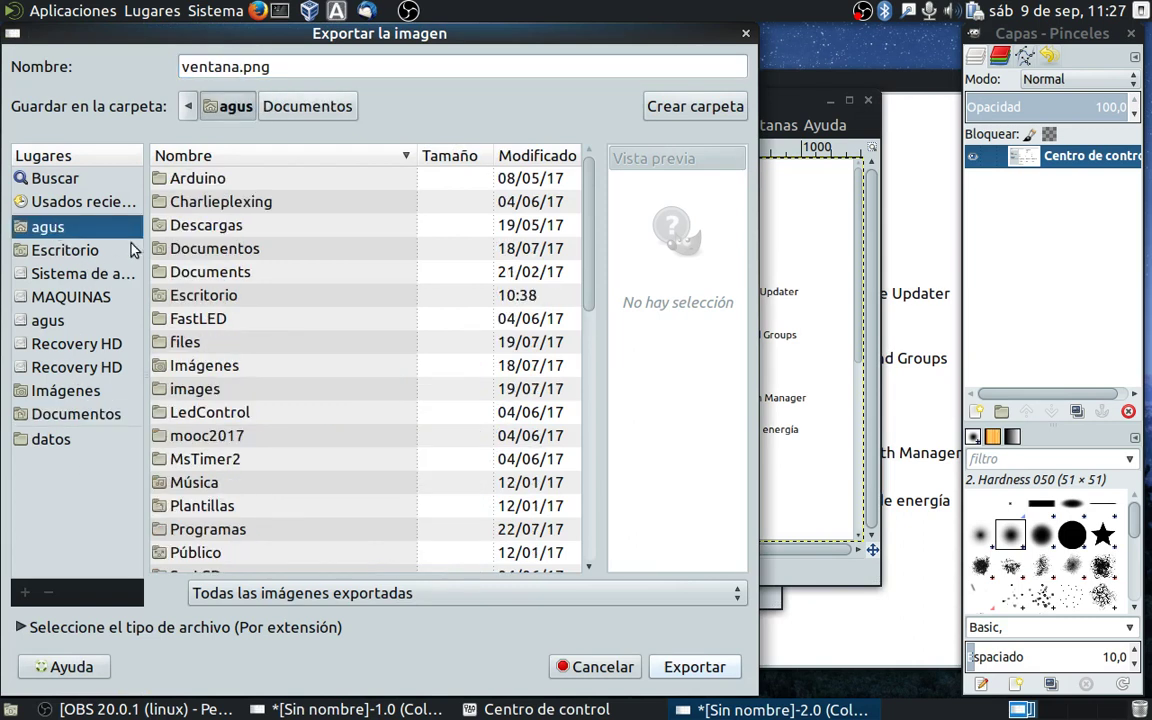
{"action": "double_click", "coordinate": [200, 367]}
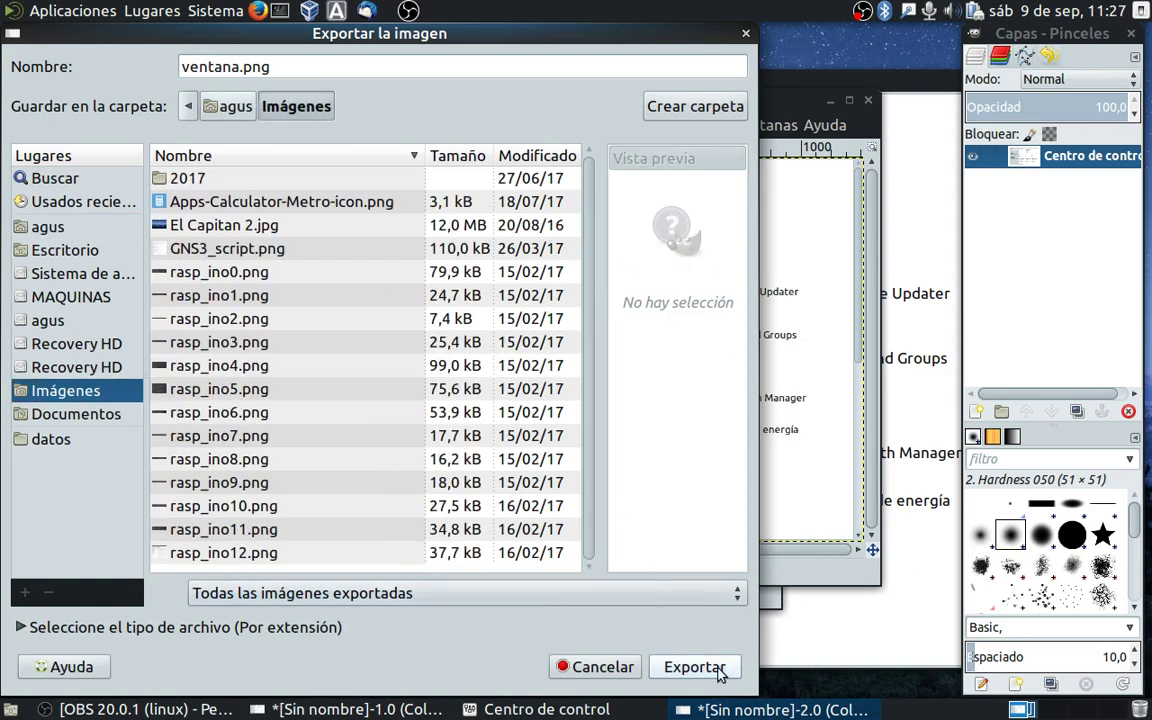
{"action": "left_click", "coordinate": [680, 666]}
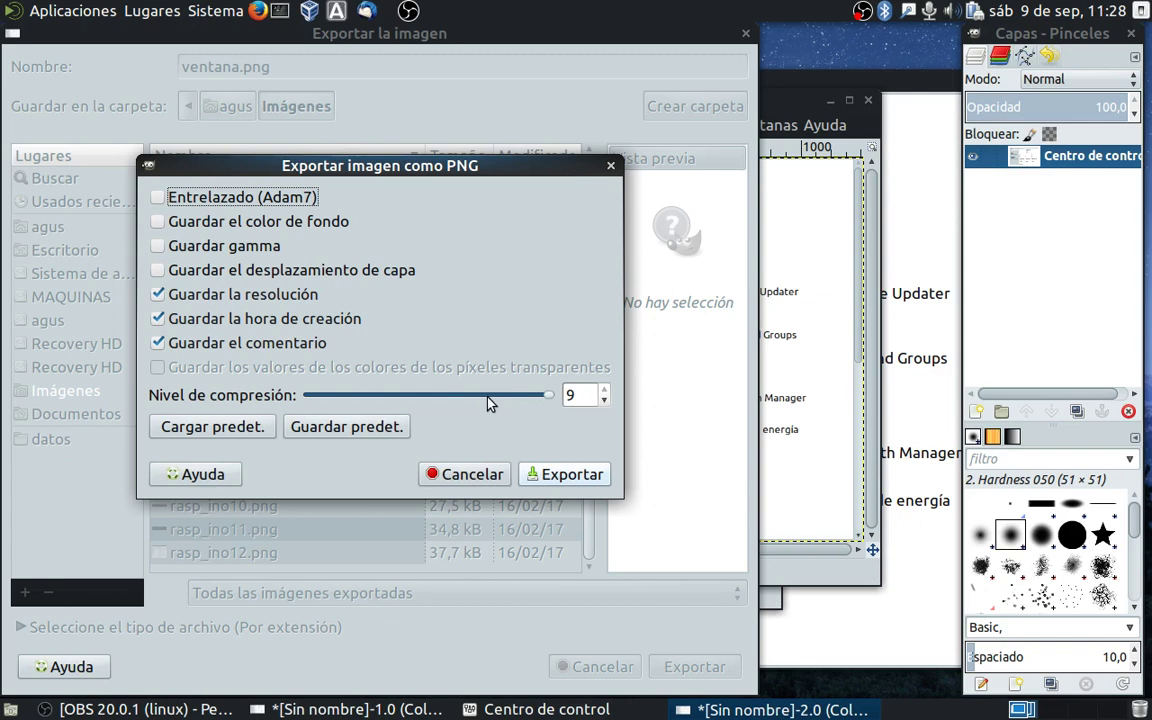
Accept the PNG export options to write ventana.png.
{"action": "left_click", "coordinate": [560, 475]}
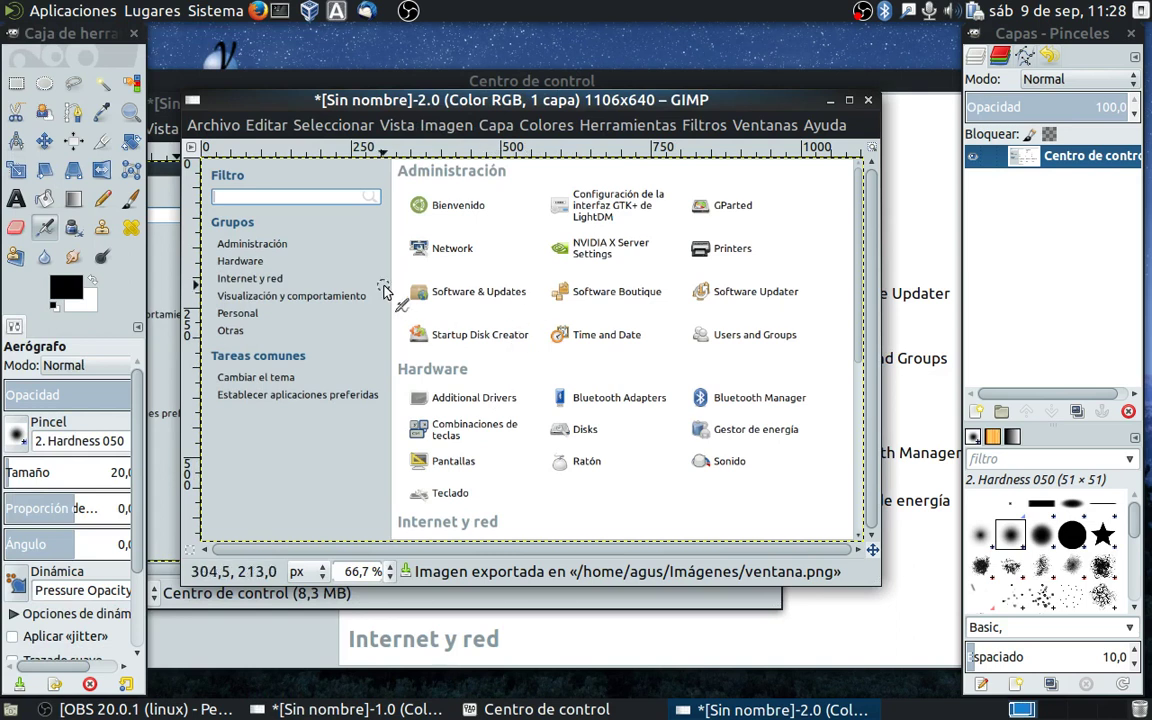
In Caja, go to the home folder's Imágenes directory and open ventana.png in a viewer.
{"action": "left_click", "coordinate": [145, 12]}
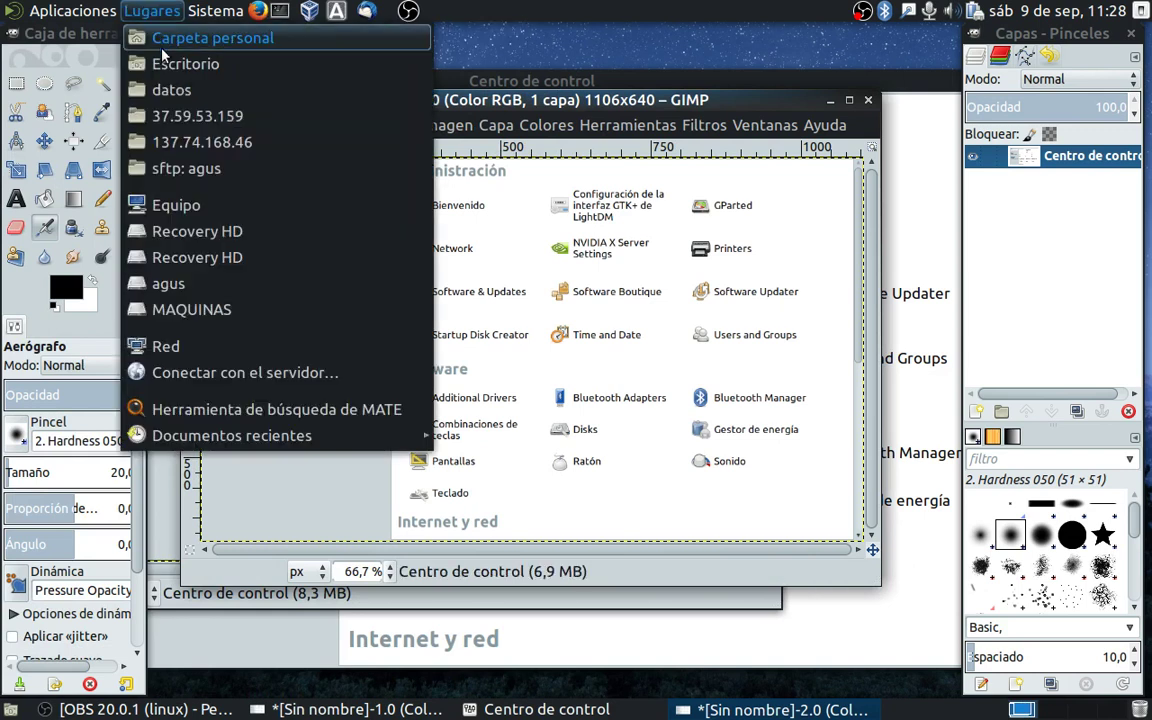
{"action": "left_click", "coordinate": [160, 40]}
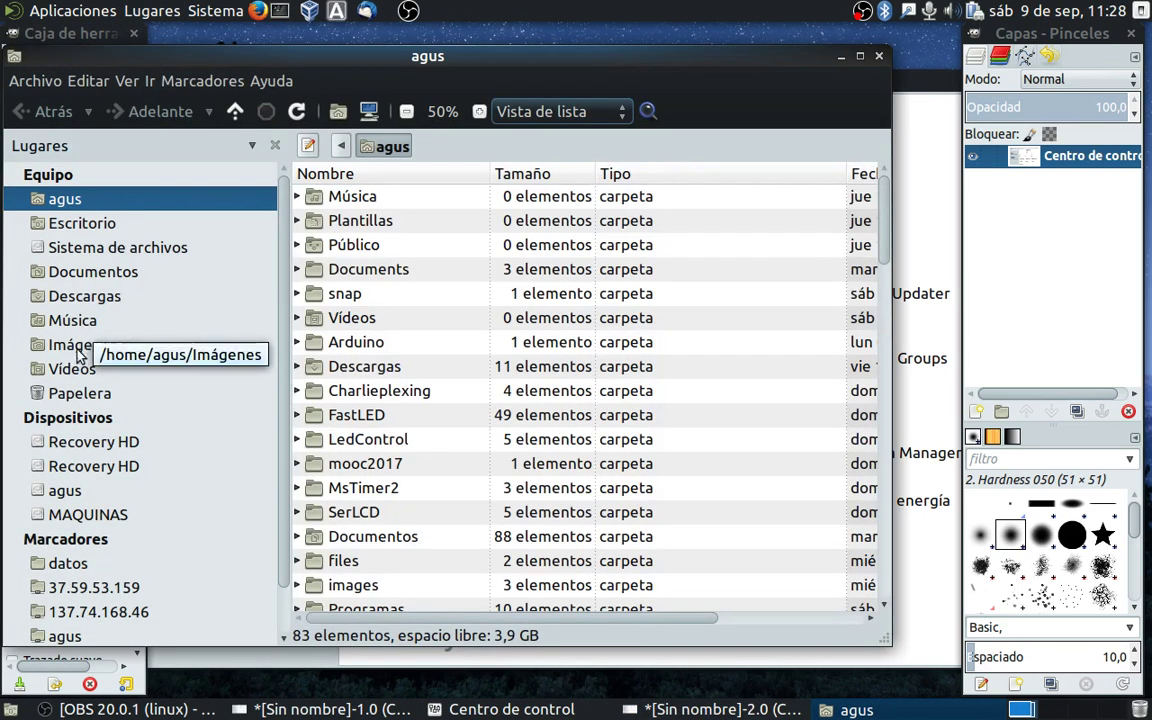
{"action": "left_click", "coordinate": [86, 347]}
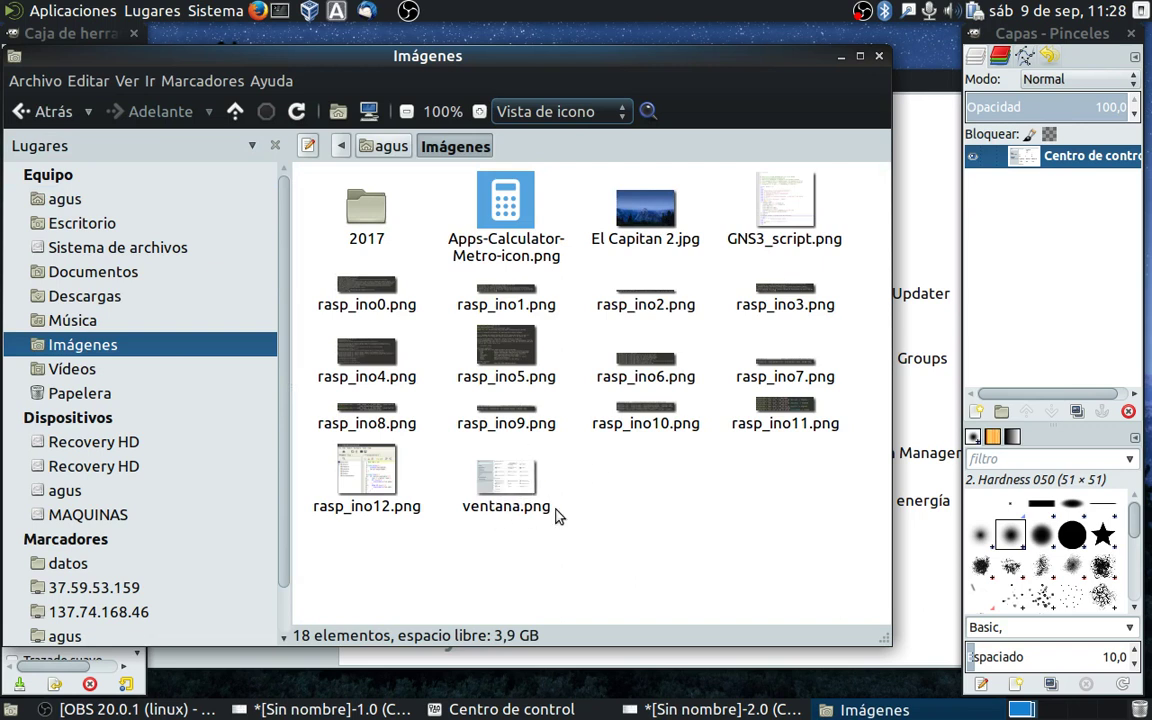
{"action": "double_click", "coordinate": [509, 489]}
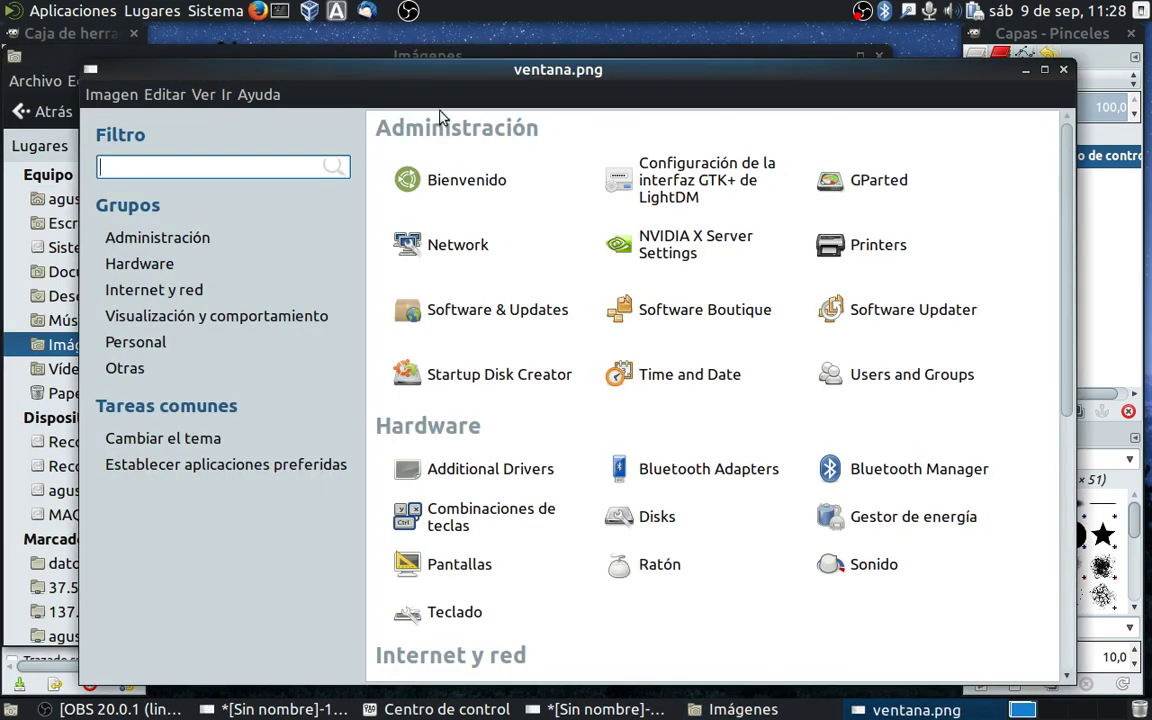